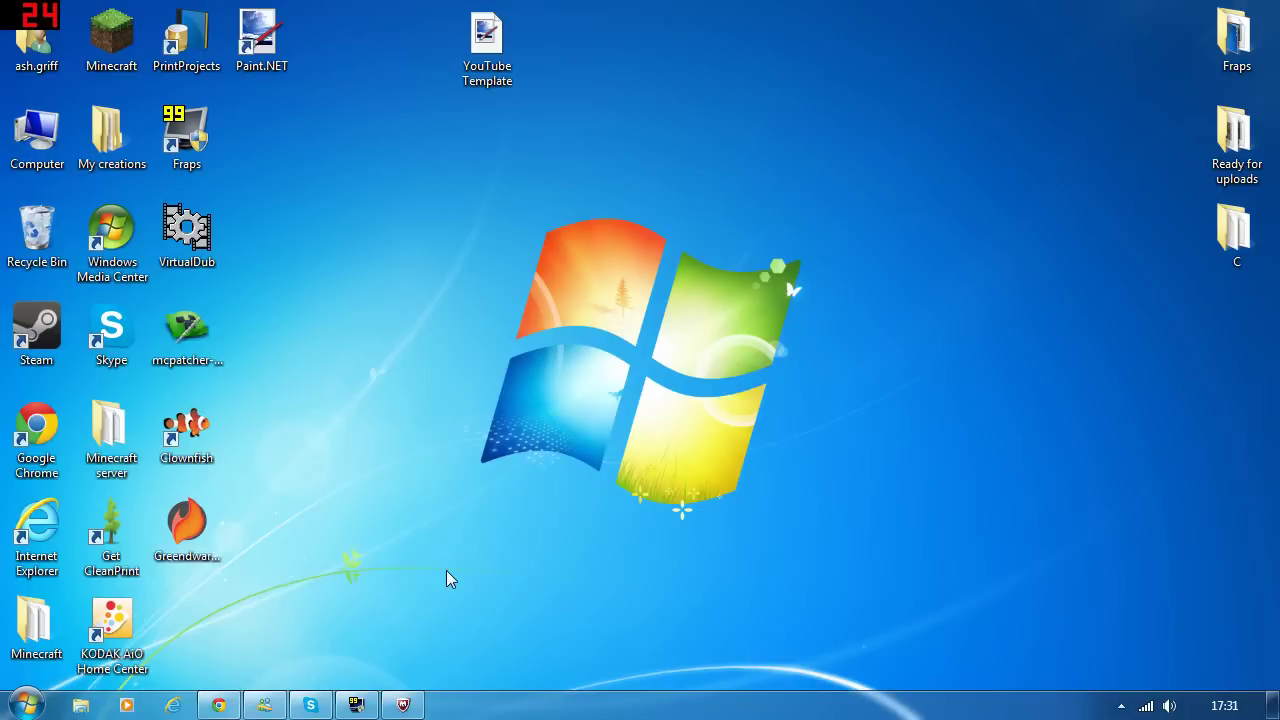
Download MCPatcher-HD-1.4.7.exe through the MediaFire link on the MCPatcher HD page
{"action": "left_click", "coordinate": [218, 705]}
{"action": "scroll", "coordinate": [410, 157], "scroll_direction": "up", "scroll_amount": 15}
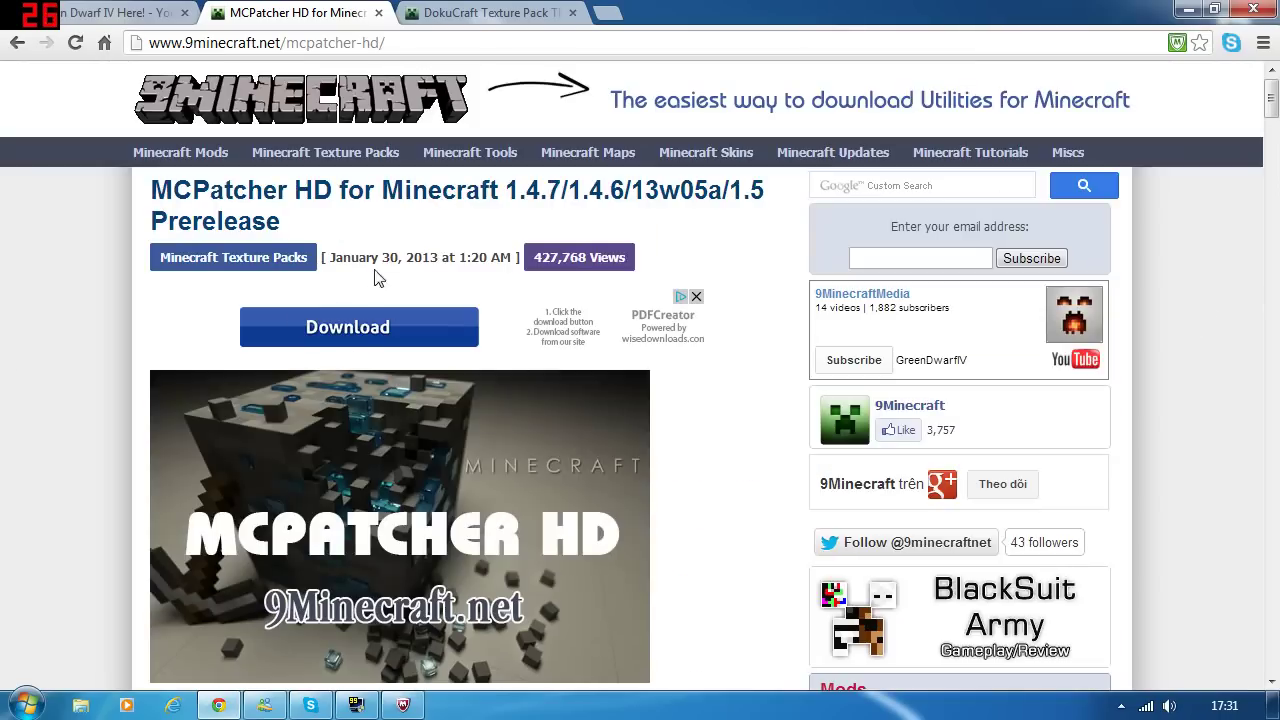
{"action": "scroll", "coordinate": [505, 492], "scroll_direction": "down", "scroll_amount": 10}
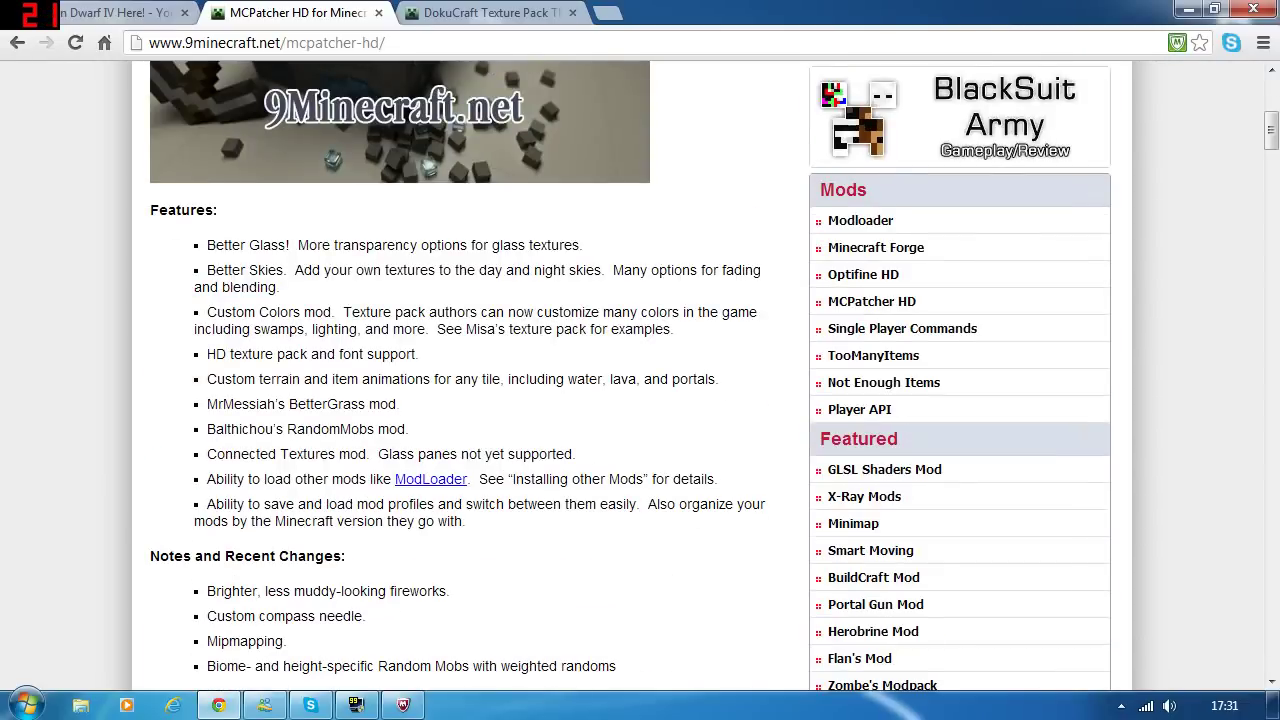
{"action": "scroll", "coordinate": [433, 387], "scroll_direction": "down", "scroll_amount": 3}
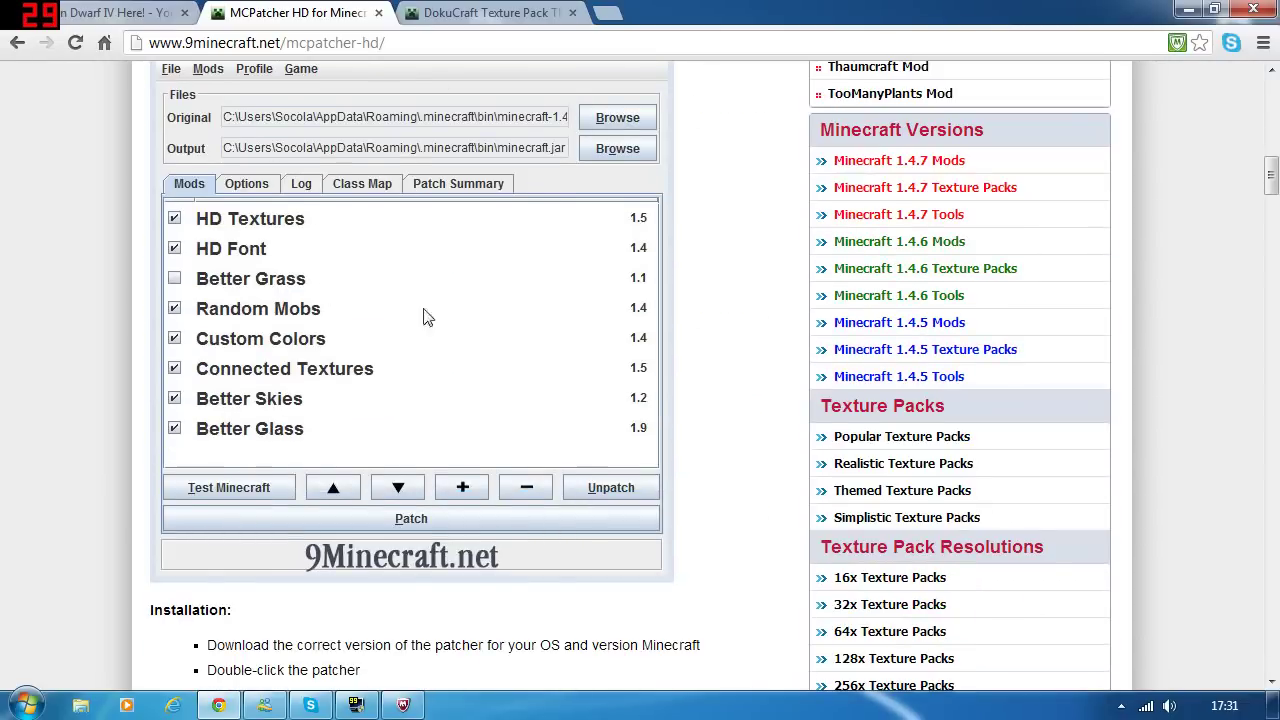
{"action": "scroll", "coordinate": [434, 317], "scroll_direction": "down", "scroll_amount": 8}
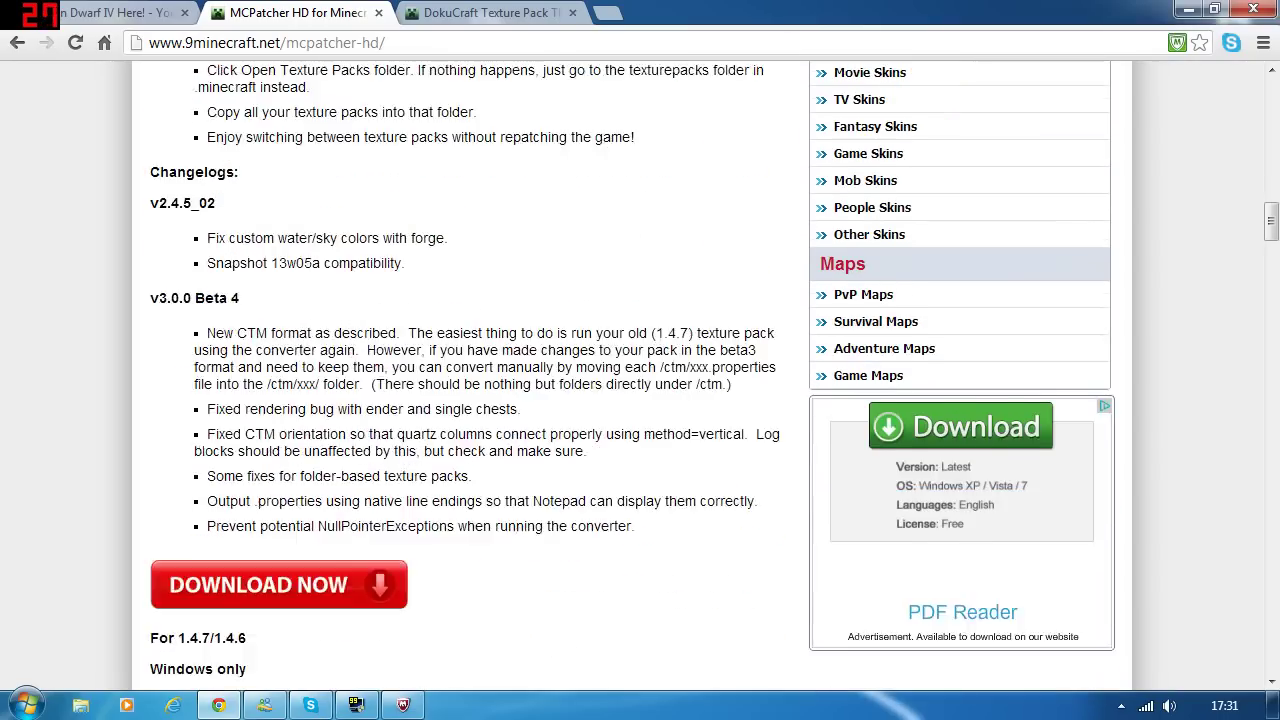
{"action": "scroll", "coordinate": [470, 380], "scroll_direction": "down", "scroll_amount": 1}
{"action": "scroll", "coordinate": [349, 465], "scroll_direction": "down", "scroll_amount": 1}
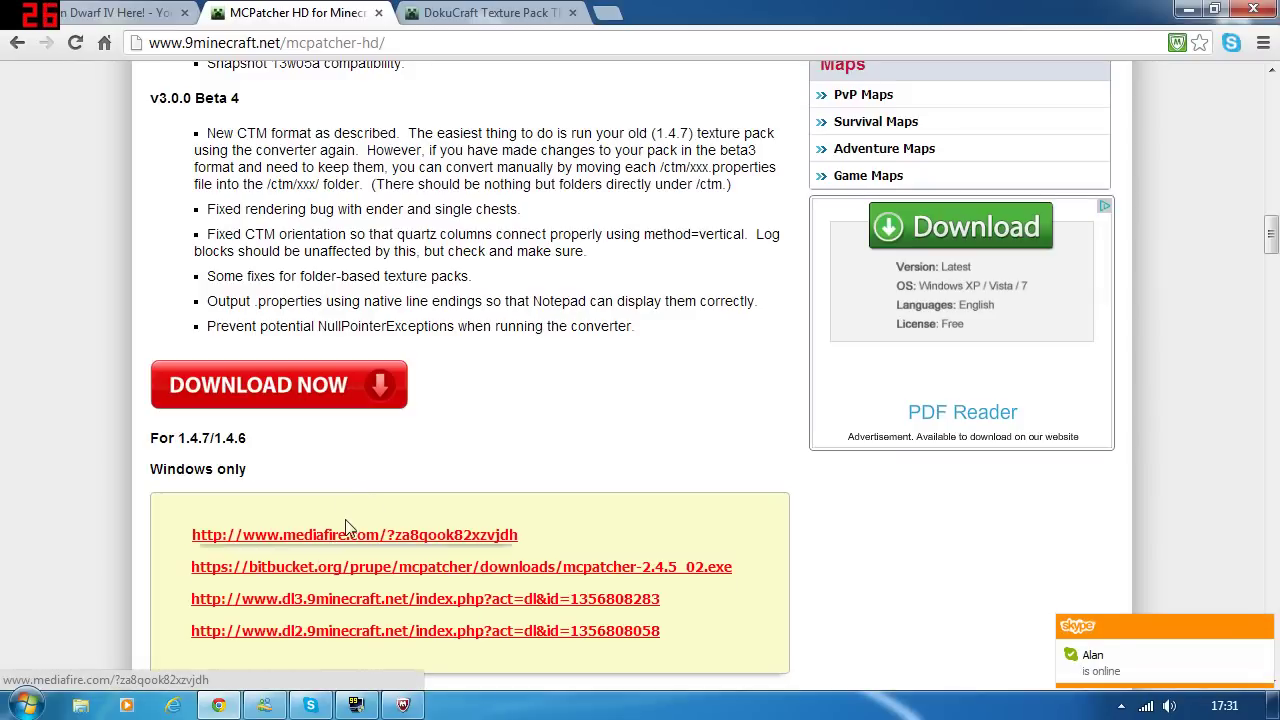
{"action": "left_click", "coordinate": [338, 545]}
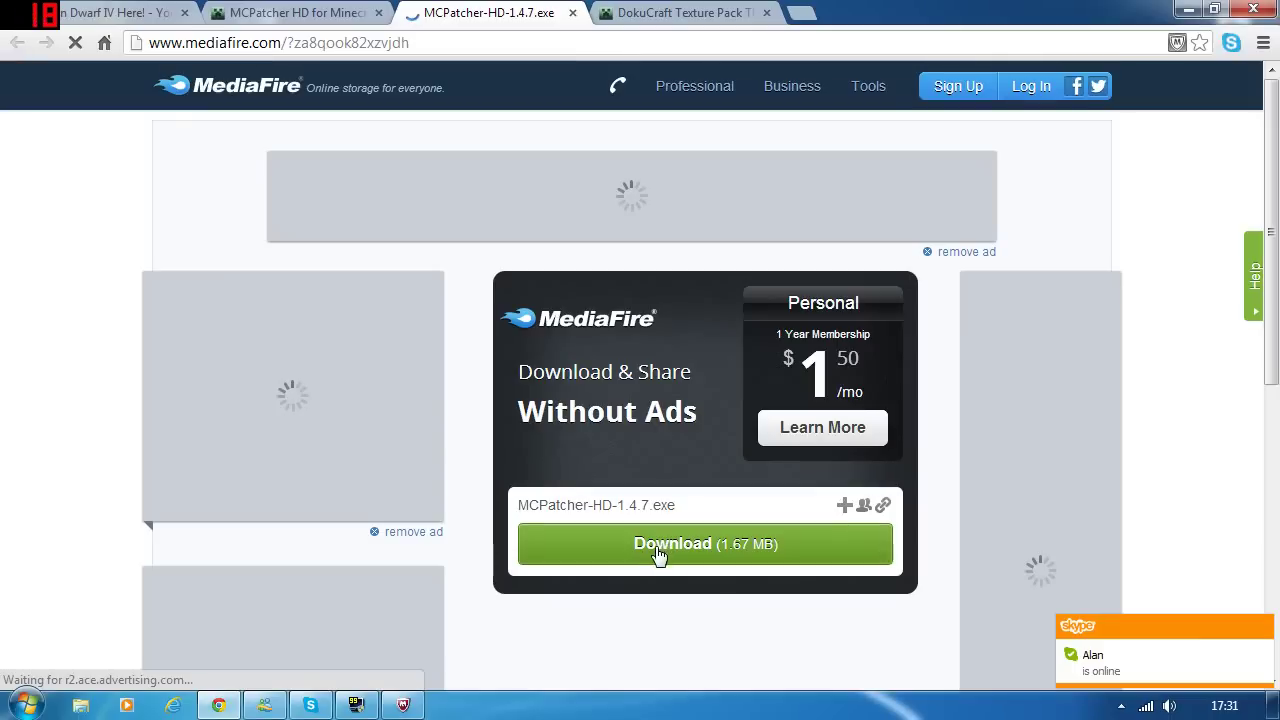
{"action": "left_click", "coordinate": [660, 550]}
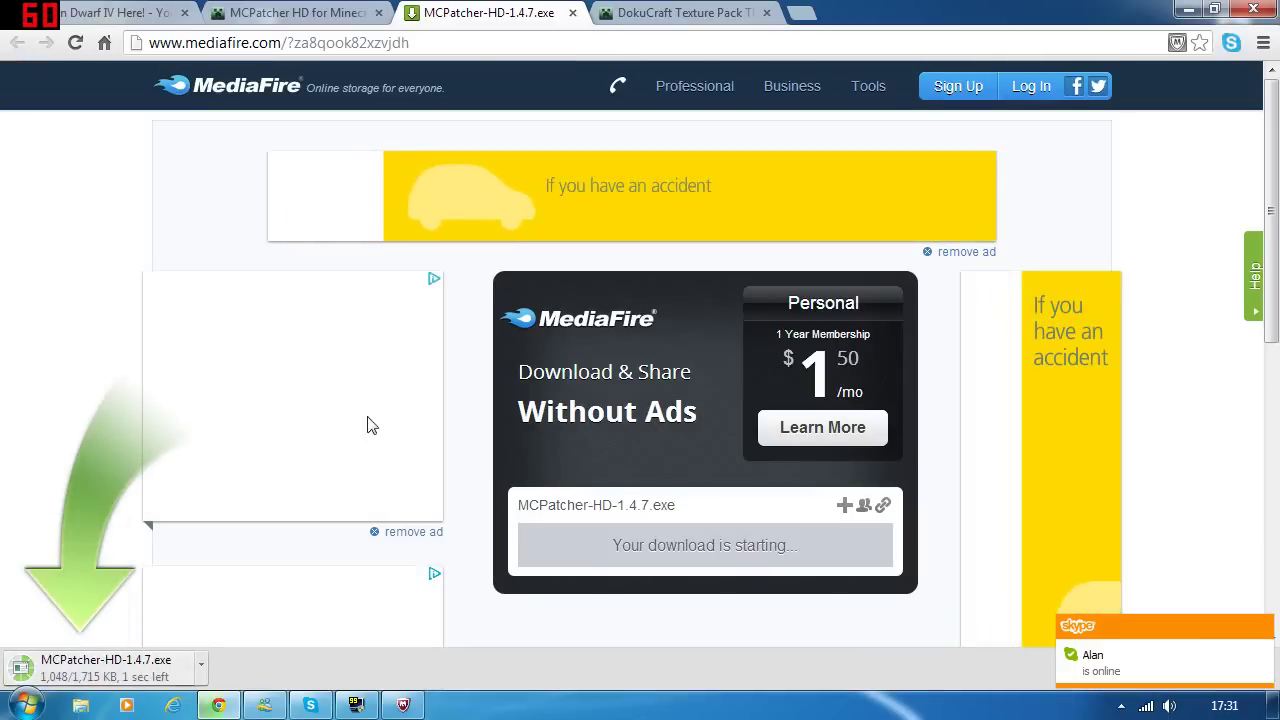
From the DokuCraft Texture Pack page, download 'DokuCraft - The Saga Continues 1.4.4.zip' via MediaFire
{"action": "left_click", "coordinate": [572, 12]}
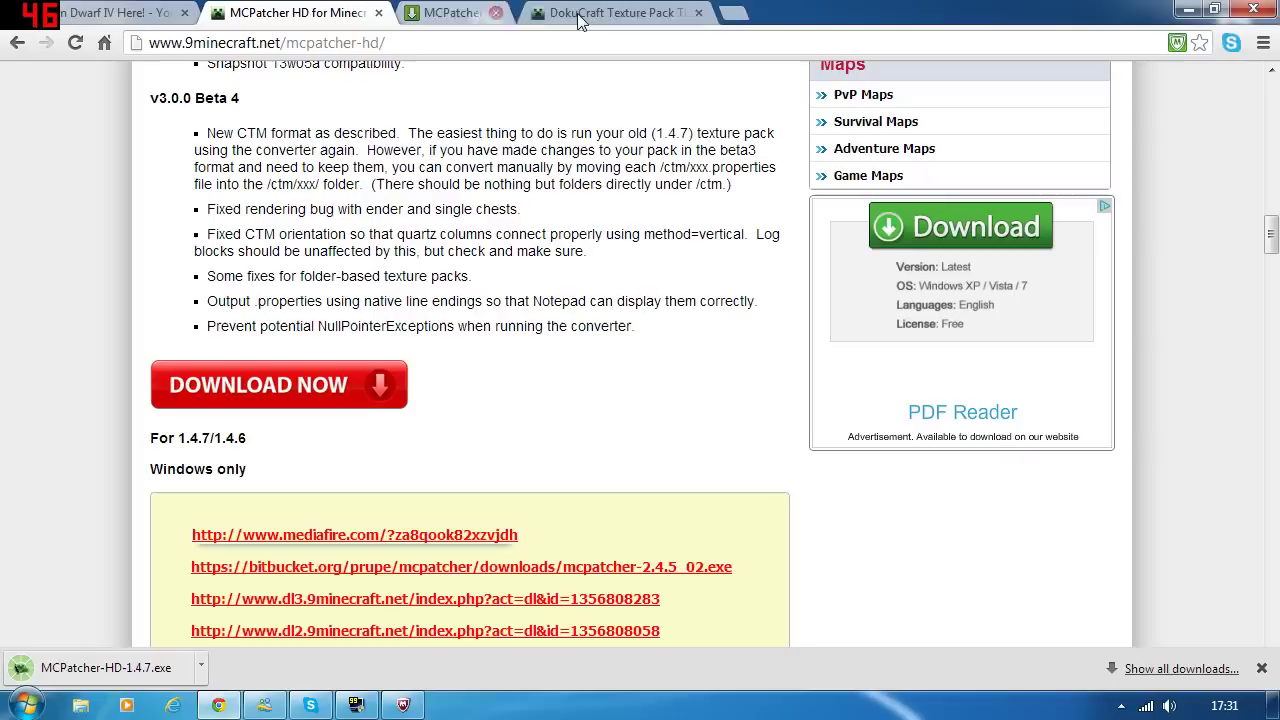
{"action": "left_click", "coordinate": [428, 18]}
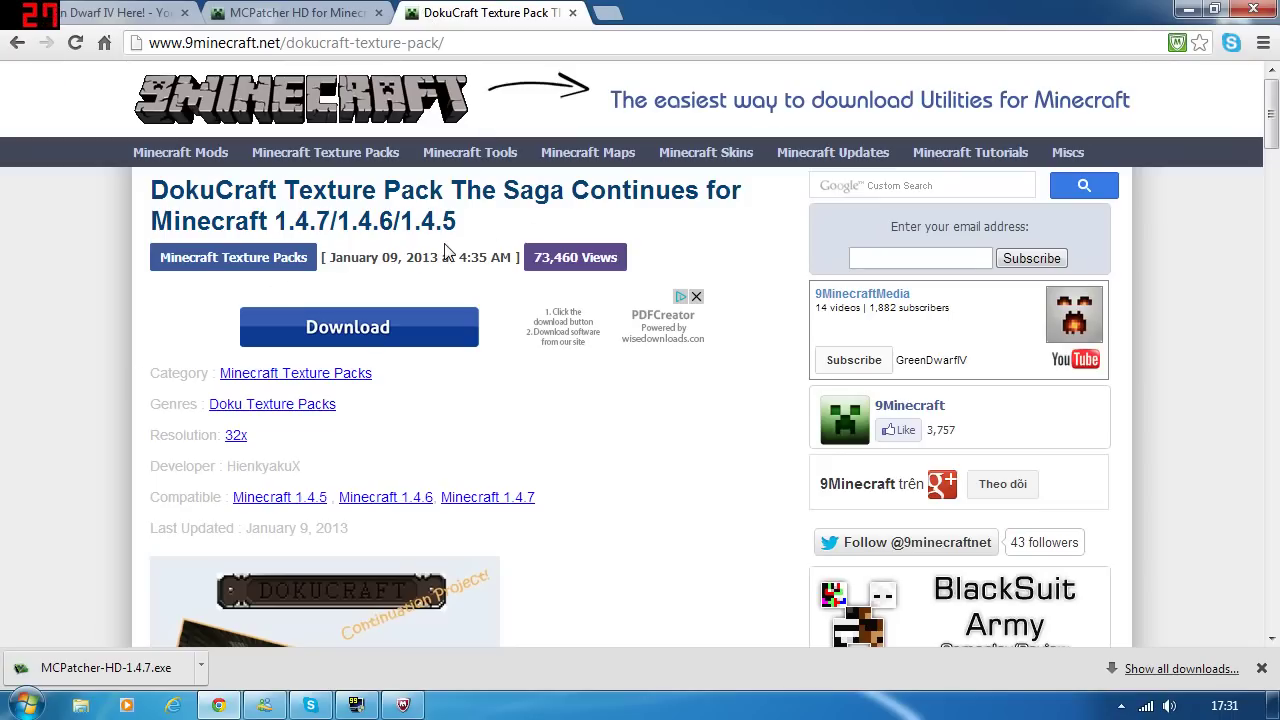
{"action": "scroll", "coordinate": [457, 194], "scroll_direction": "down", "scroll_amount": 10}
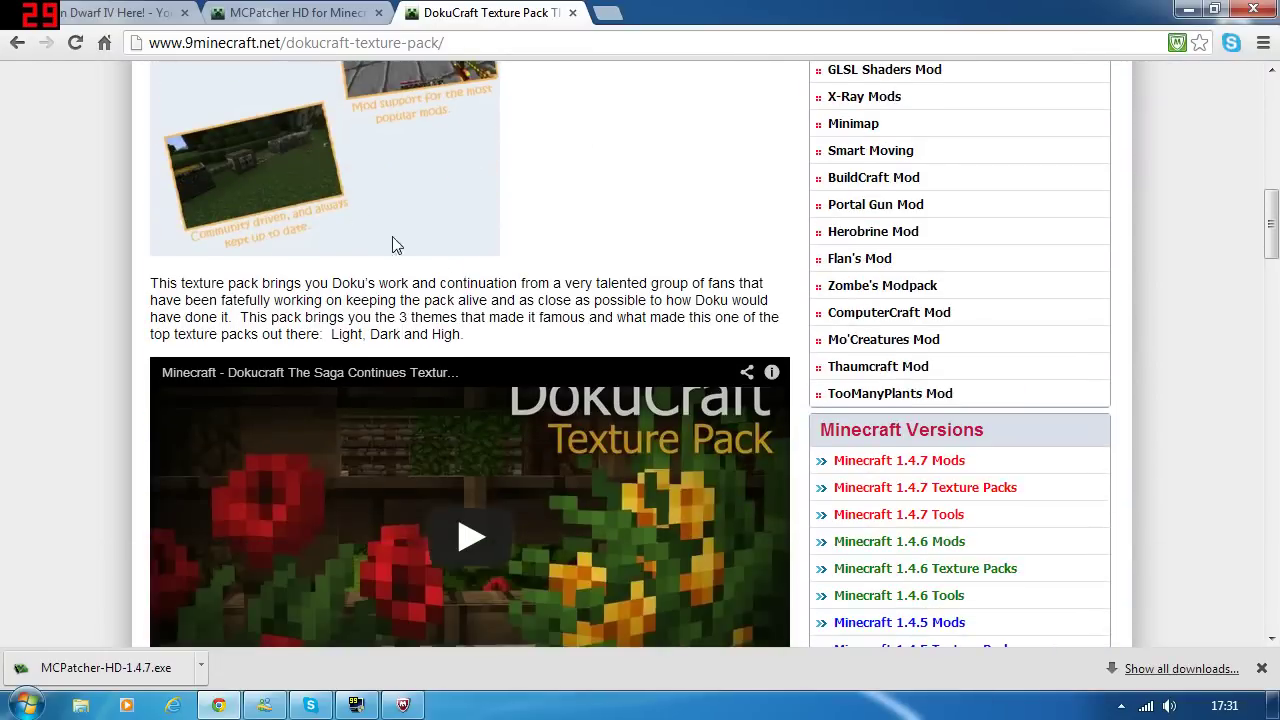
{"action": "scroll", "coordinate": [569, 372], "scroll_direction": "down", "scroll_amount": 5}
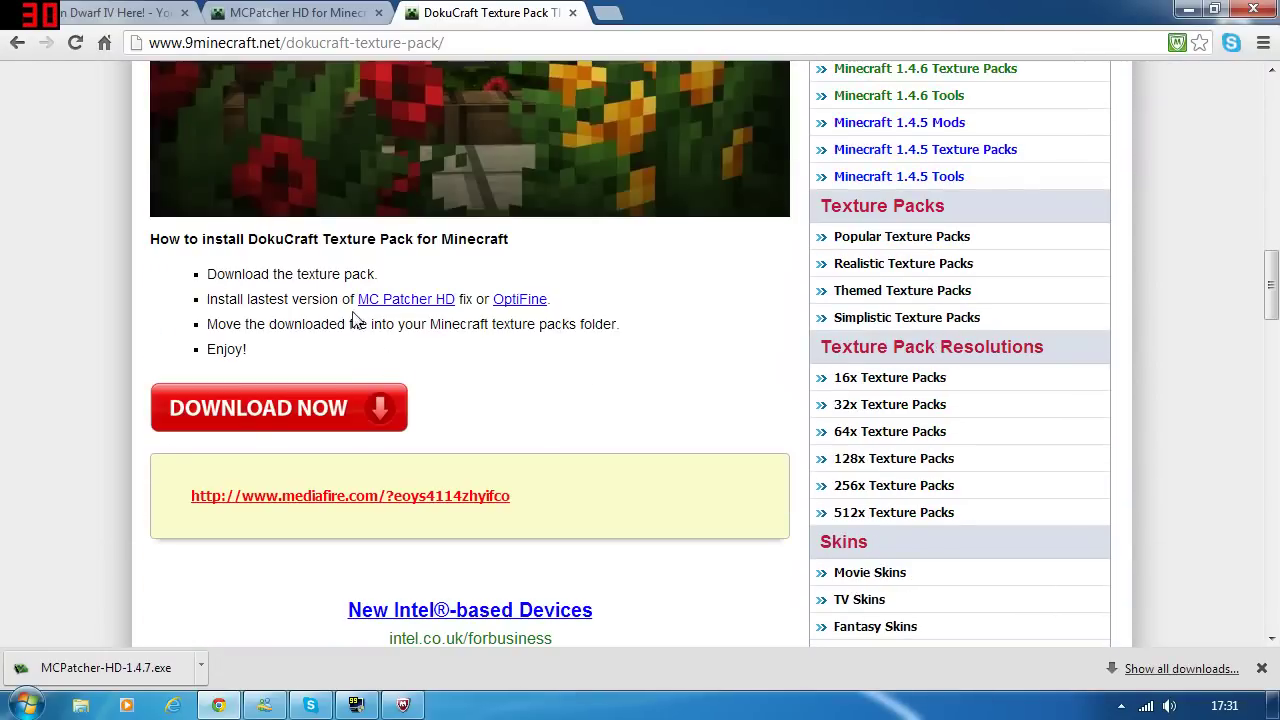
{"action": "scroll", "coordinate": [443, 374], "scroll_direction": "down", "scroll_amount": 2}
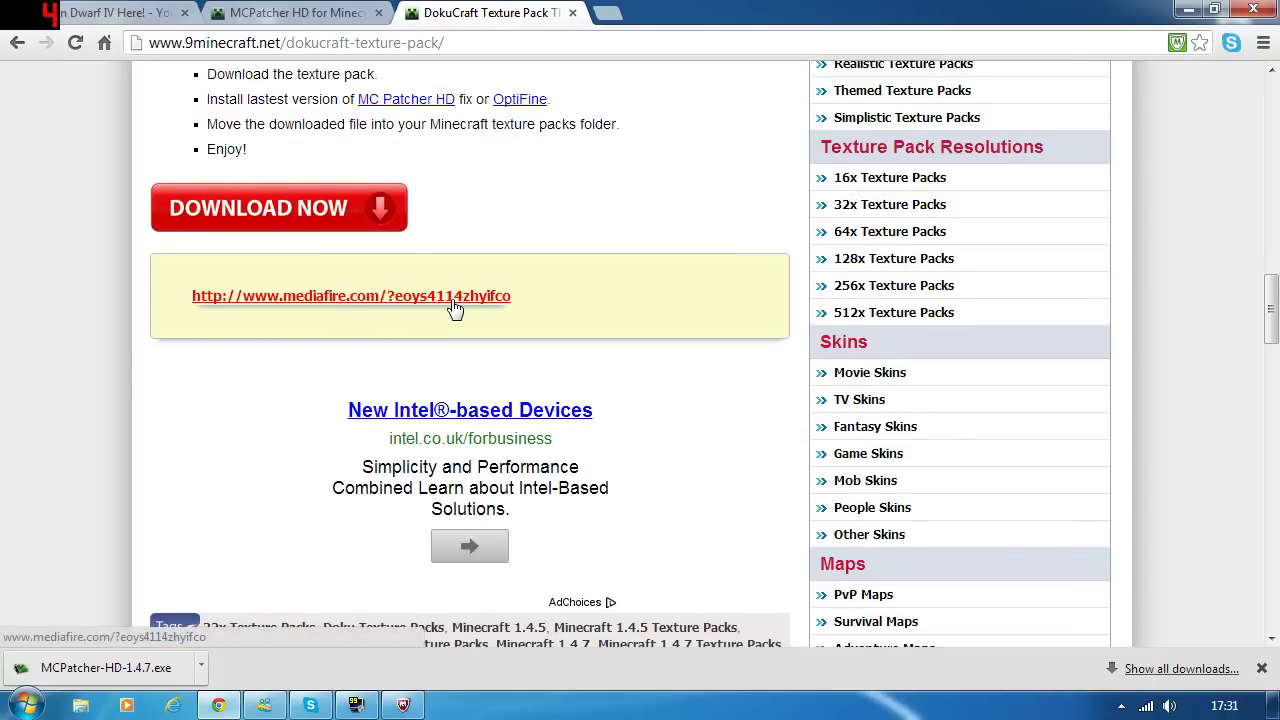
{"action": "scroll", "coordinate": [465, 304], "scroll_direction": "up", "scroll_amount": 15}
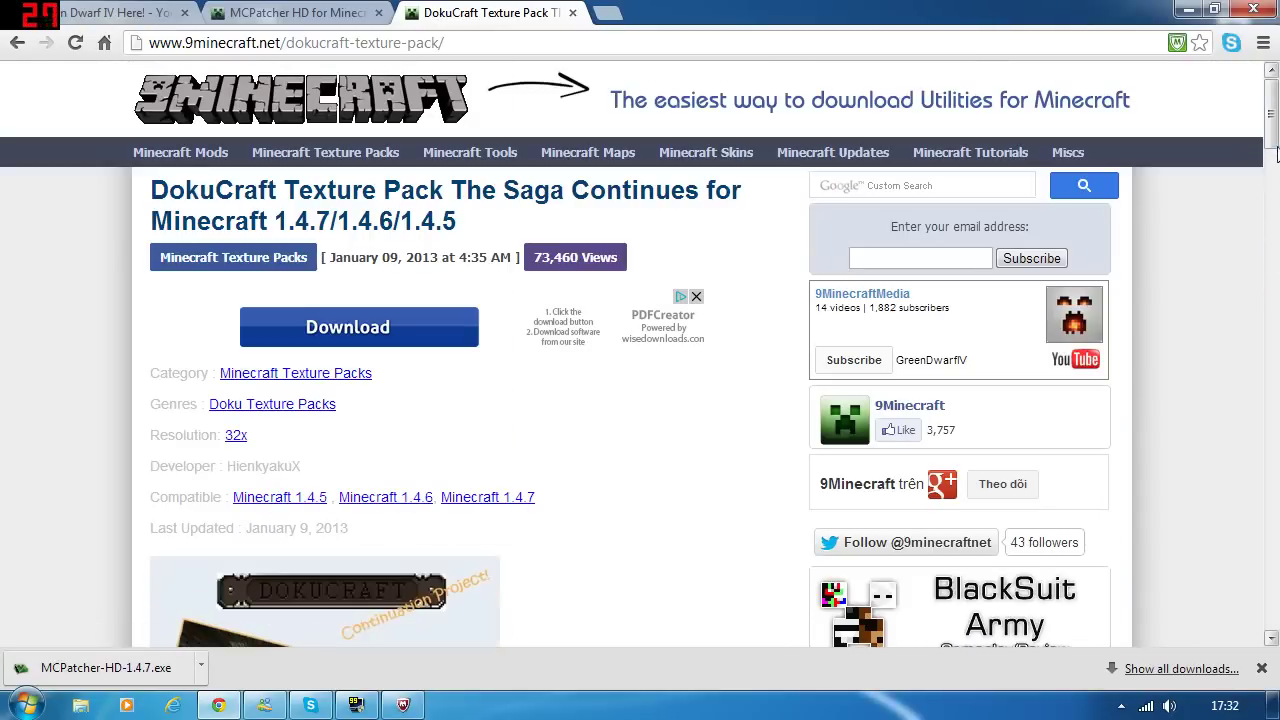
{"action": "scroll", "coordinate": [1273, 377], "scroll_direction": "down", "scroll_amount": 5}
{"action": "mouse_move", "coordinate": [1272, 240]}
{"action": "left_mouse_down"}
{"action": "mouse_move", "coordinate": [1271, 470]}
{"action": "mouse_move", "coordinate": [1270, 401]}
{"action": "left_mouse_up"}
{"action": "scroll", "coordinate": [480, 334], "scroll_direction": "up", "scroll_amount": 5}
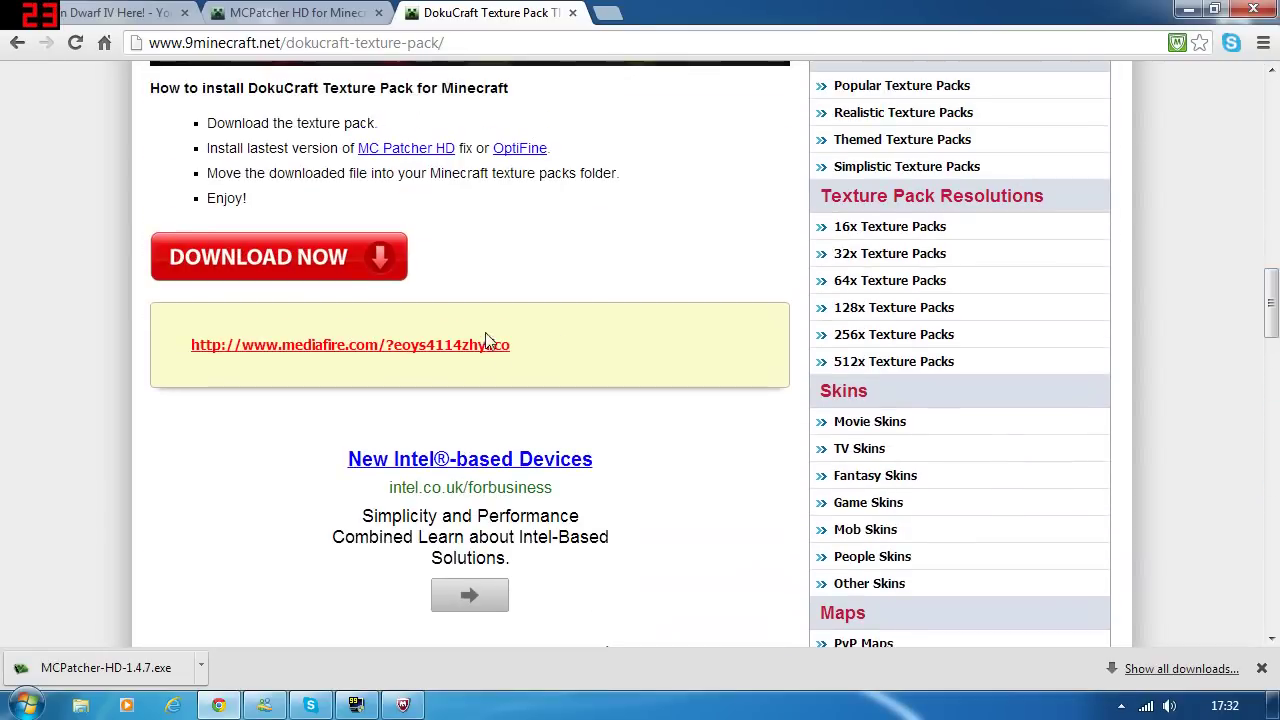
{"action": "left_click", "coordinate": [350, 345]}
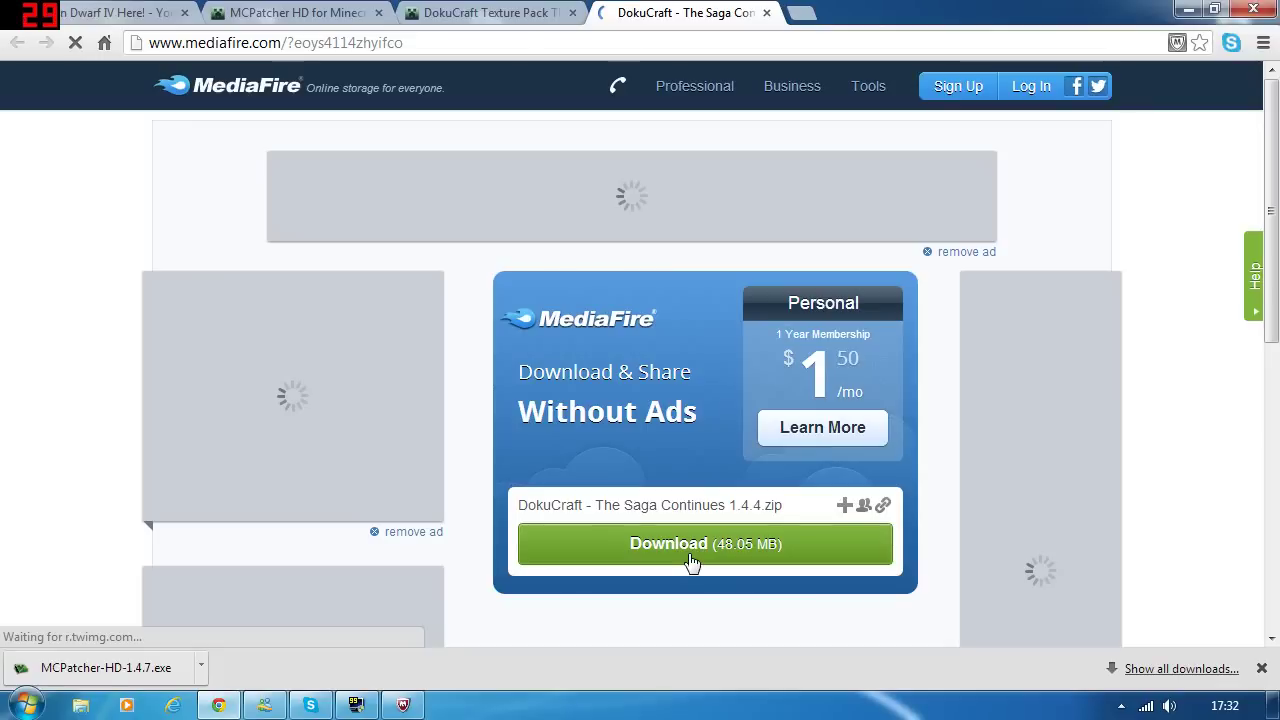
{"action": "left_click", "coordinate": [690, 562]}
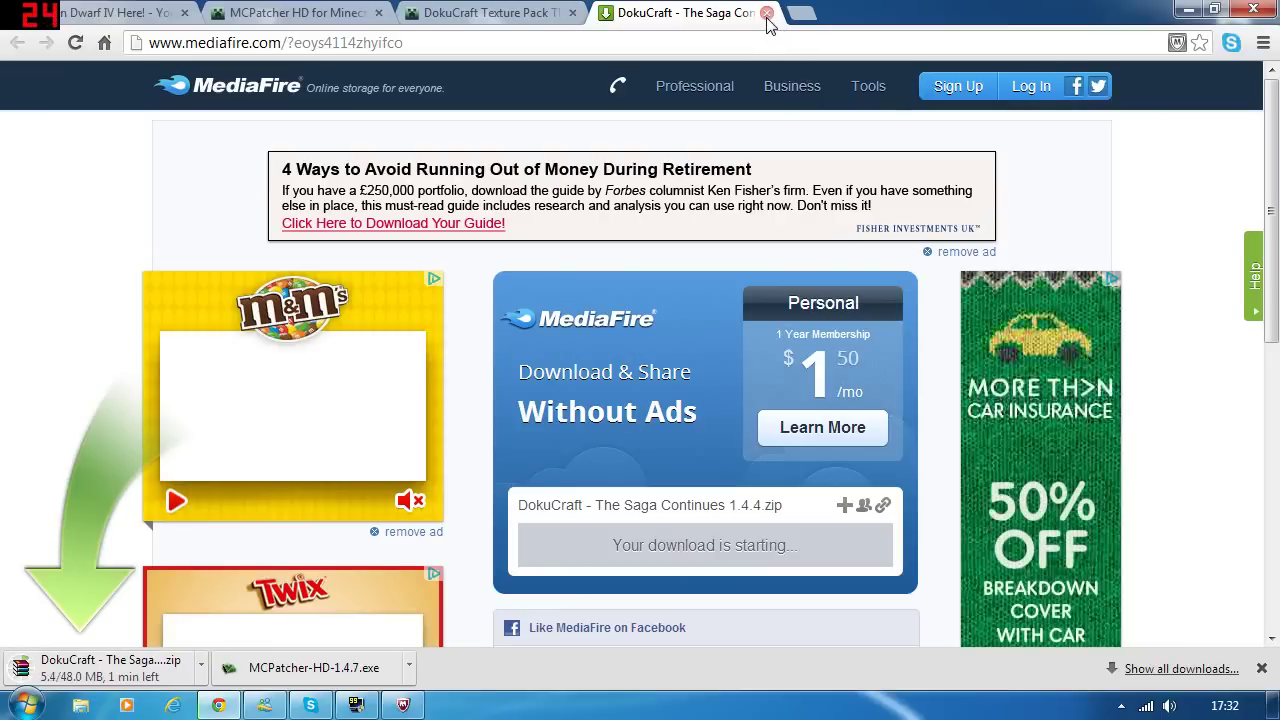
Drag the MCPatcher-HD-1.4.7 installer from Chrome's download shelf onto the desktop
{"action": "left_click", "coordinate": [1213, 9]}
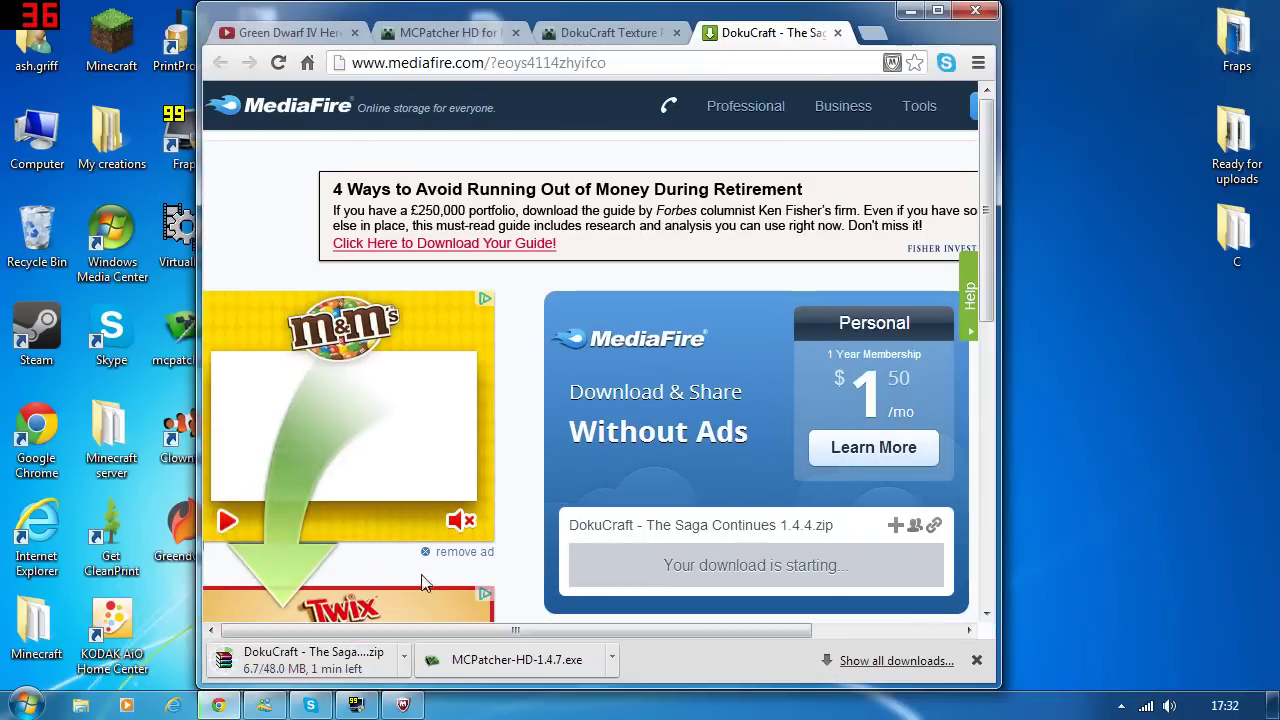
{"action": "mouse_move", "coordinate": [503, 665]}
{"action": "left_mouse_down"}
{"action": "mouse_move", "coordinate": [1130, 288]}
{"action": "mouse_move", "coordinate": [1200, 410]}
{"action": "mouse_move", "coordinate": [1165, 660]}
{"action": "mouse_move", "coordinate": [1200, 668]}
{"action": "left_mouse_up"}
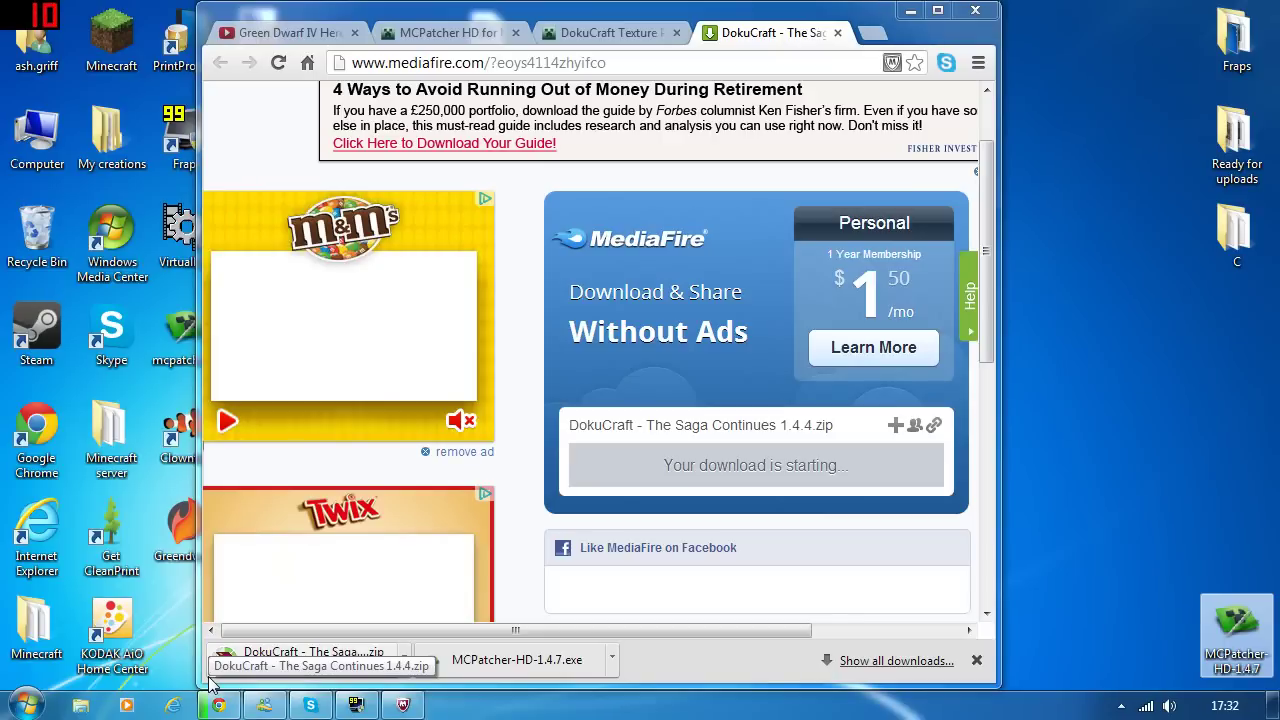
{"action": "left_click", "coordinate": [911, 10]}
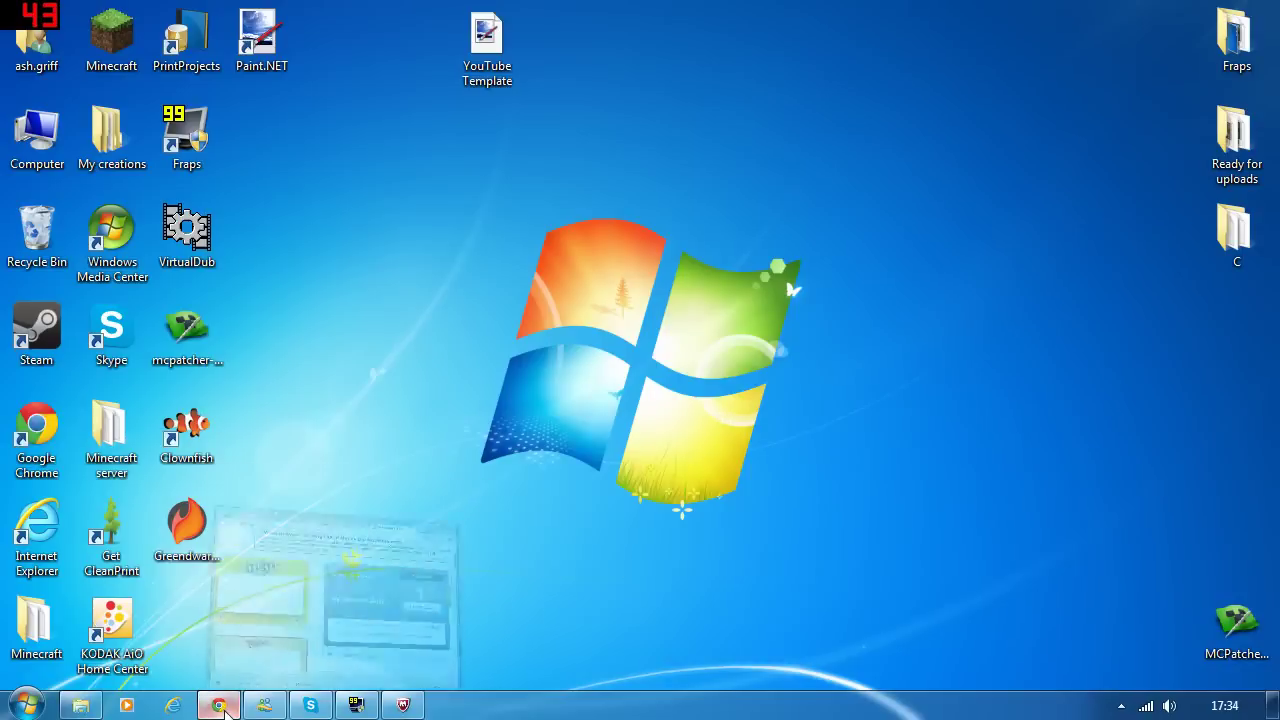
Drag the DokuCraft 1.4.4 zip from the download shelf onto the desktop, then show the desktop
{"action": "left_click", "coordinate": [218, 705]}
{"action": "mouse_move", "coordinate": [840, 378]}
{"action": "left_mouse_down"}
{"action": "mouse_move", "coordinate": [1160, 235]}
{"action": "mouse_move", "coordinate": [1130, 245]}
{"action": "mouse_move", "coordinate": [1138, 451]}
{"action": "mouse_move", "coordinate": [1187, 519]}
{"action": "mouse_move", "coordinate": [1245, 545]}
{"action": "left_mouse_up"}
{"action": "key", "text": "super+d"}
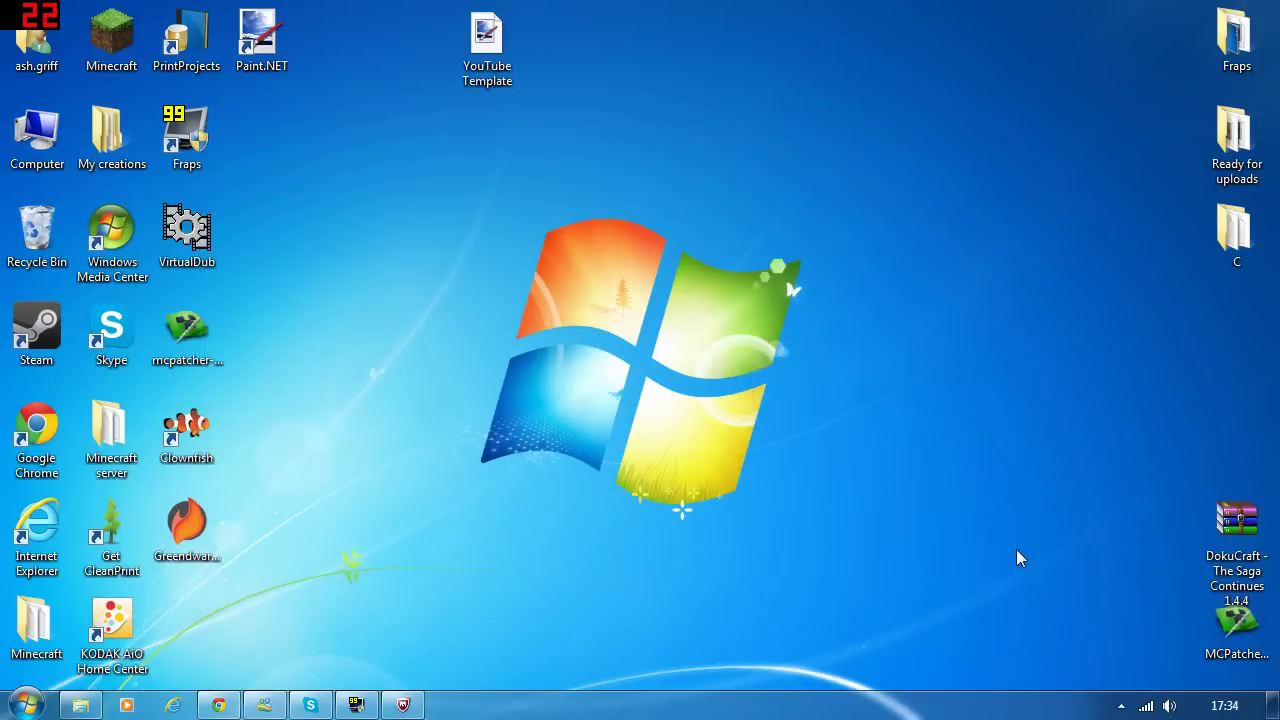
Open %appdata%\.minecraft\texturepacks in Explorer and shrink the window beside the desktop
{"action": "left_click", "coordinate": [16, 712]}
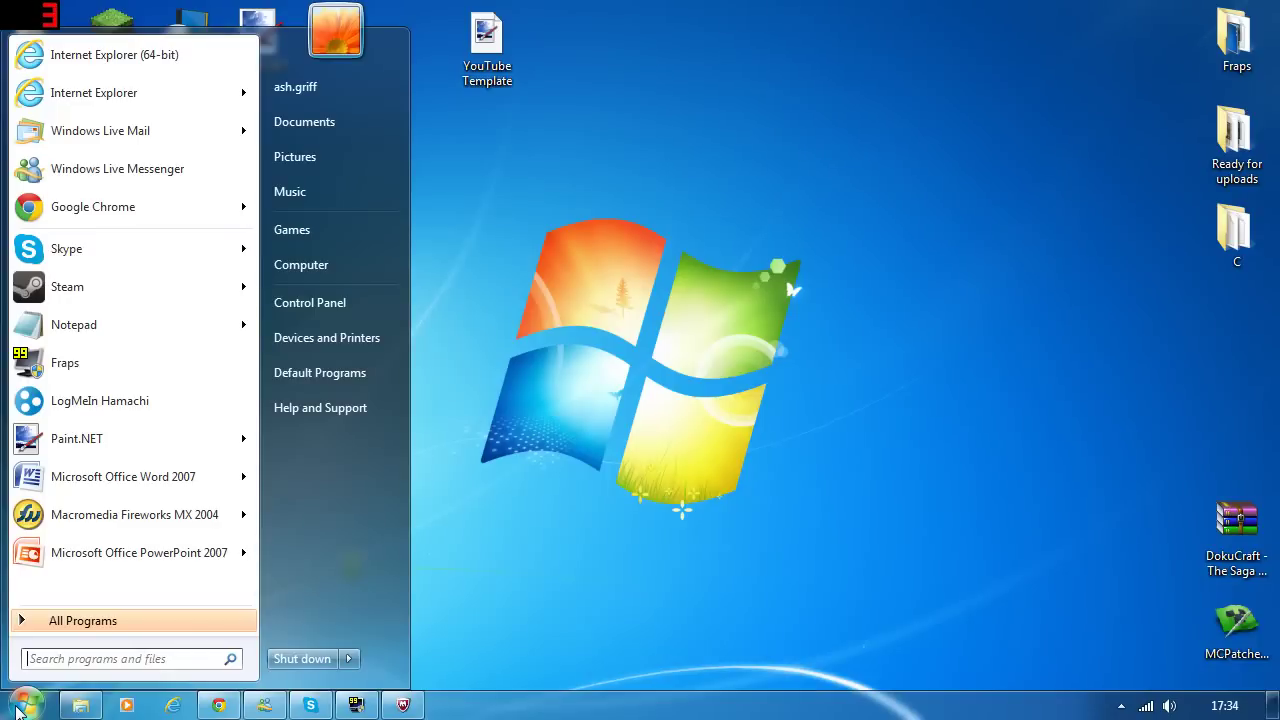
{"action": "type", "text": "%appdata"}
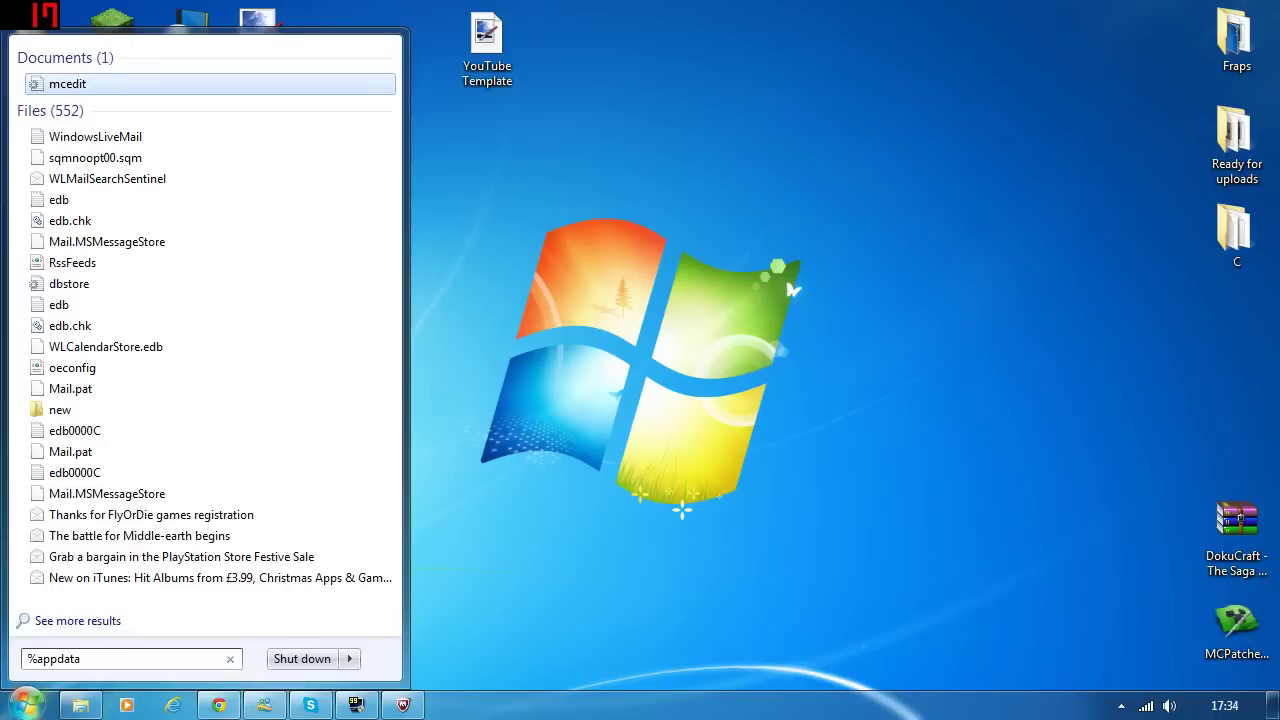
{"action": "type", "text": "%"}
{"action": "key", "text": "Return"}
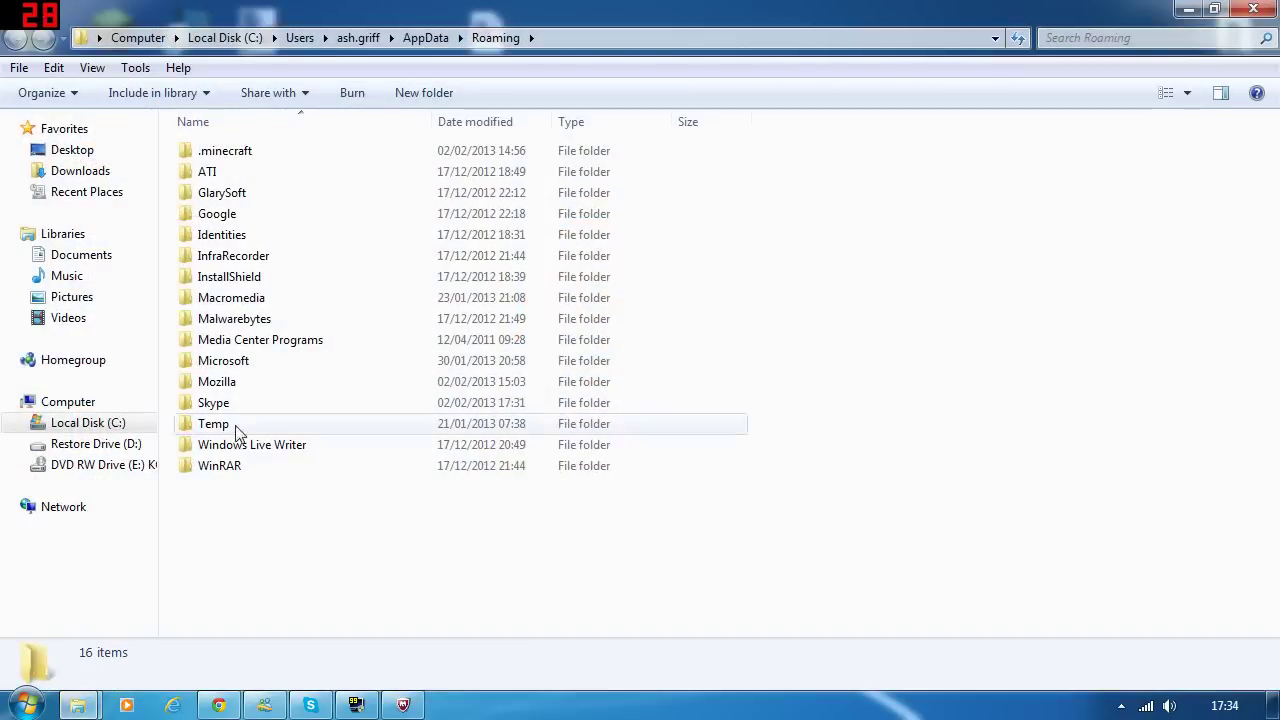
{"action": "double_click", "coordinate": [318, 158]}
{"action": "double_click", "coordinate": [229, 254]}
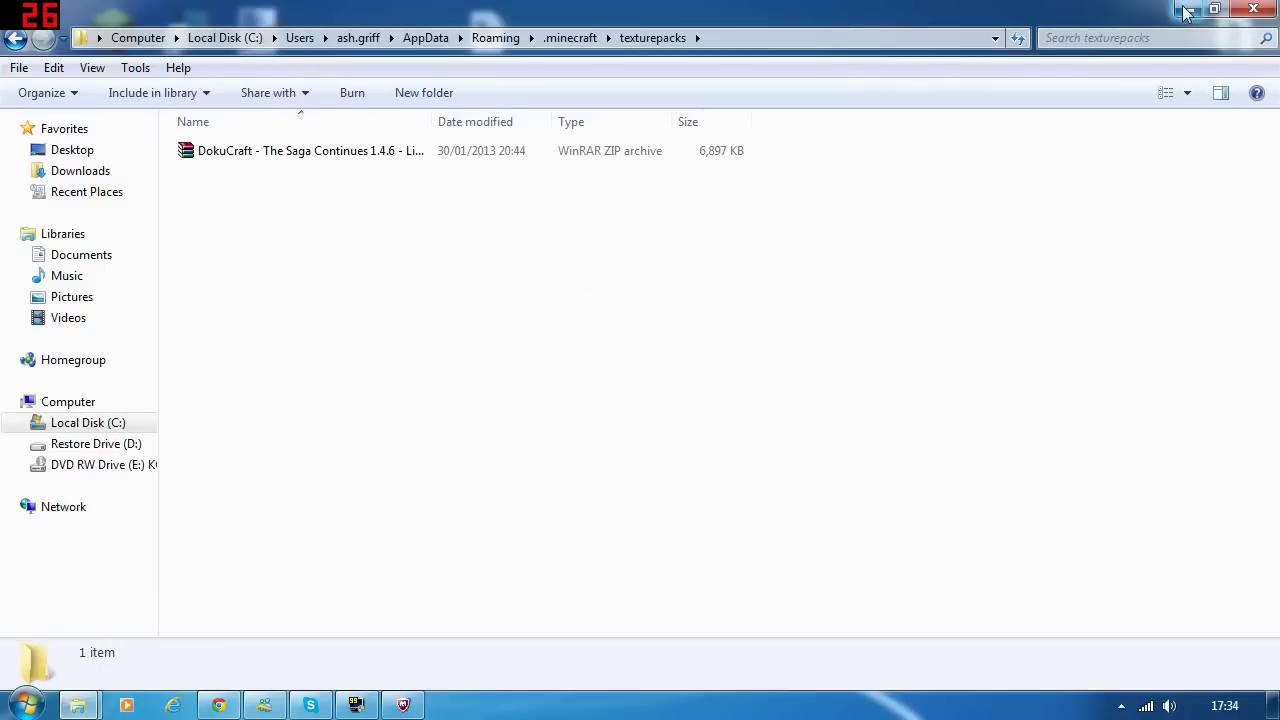
{"action": "left_click", "coordinate": [1214, 9]}
{"action": "left_click_drag", "start_coordinate": [711, 88], "coordinate": [581, 58]}
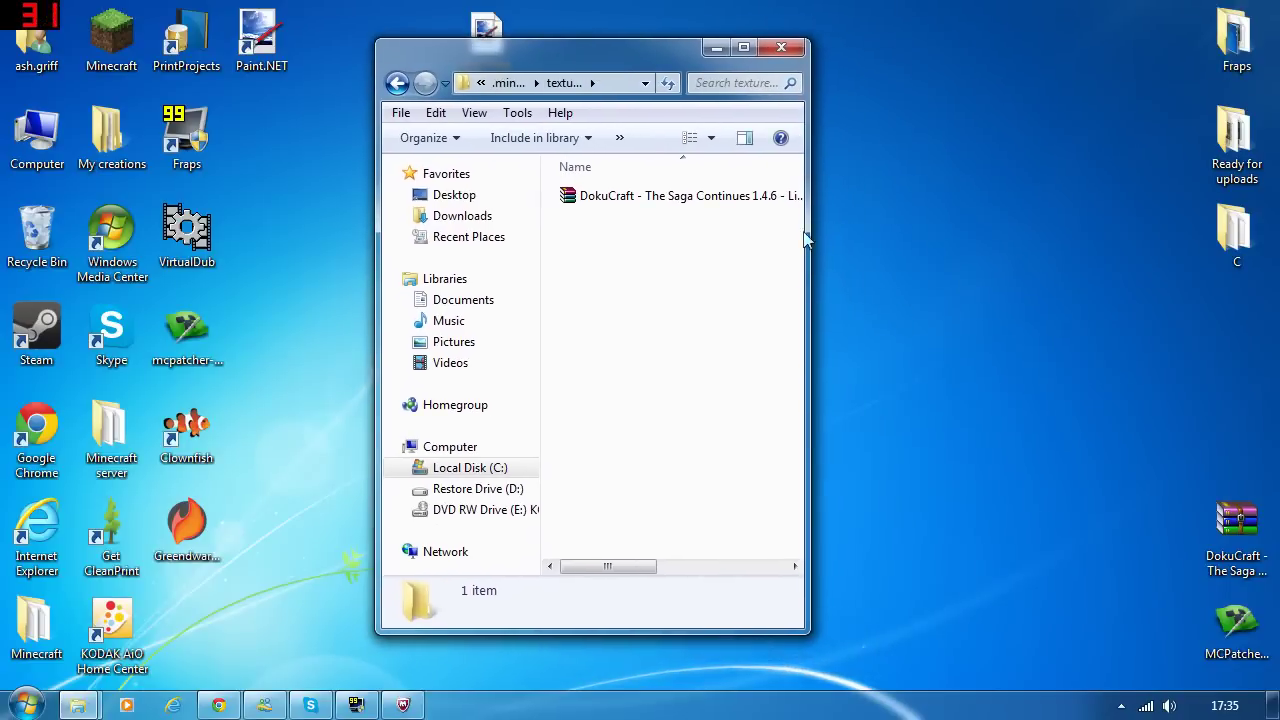
Open the desktop DokuCraft 1.4.4 archive in WinRAR and position it beside the texturepacks folder
{"action": "double_click", "coordinate": [1237, 525]}
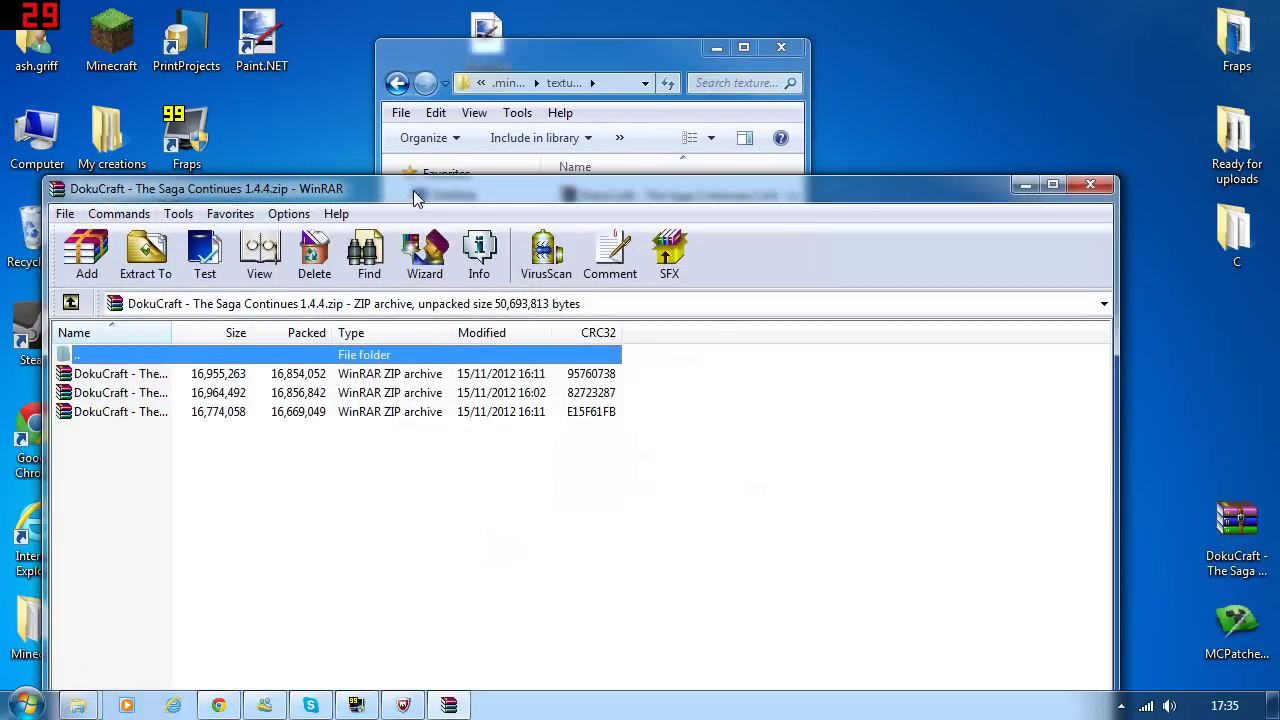
{"action": "left_click_drag", "start_coordinate": [413, 190], "coordinate": [867, 187]}
{"action": "left_click", "coordinate": [686, 410]}
{"action": "left_click", "coordinate": [623, 450]}
{"action": "left_click", "coordinate": [612, 415]}
{"action": "left_click_drag", "start_coordinate": [651, 194], "coordinate": [941, 207]}
Extract the DokuCraft 1.4.4 Light, High and Dark packs into texturepacks, then close WinRAR
{"action": "mouse_move", "coordinate": [932, 428]}
{"action": "left_mouse_down"}
{"action": "mouse_move", "coordinate": [795, 397]}
{"action": "mouse_move", "coordinate": [668, 295]}
{"action": "left_mouse_up"}
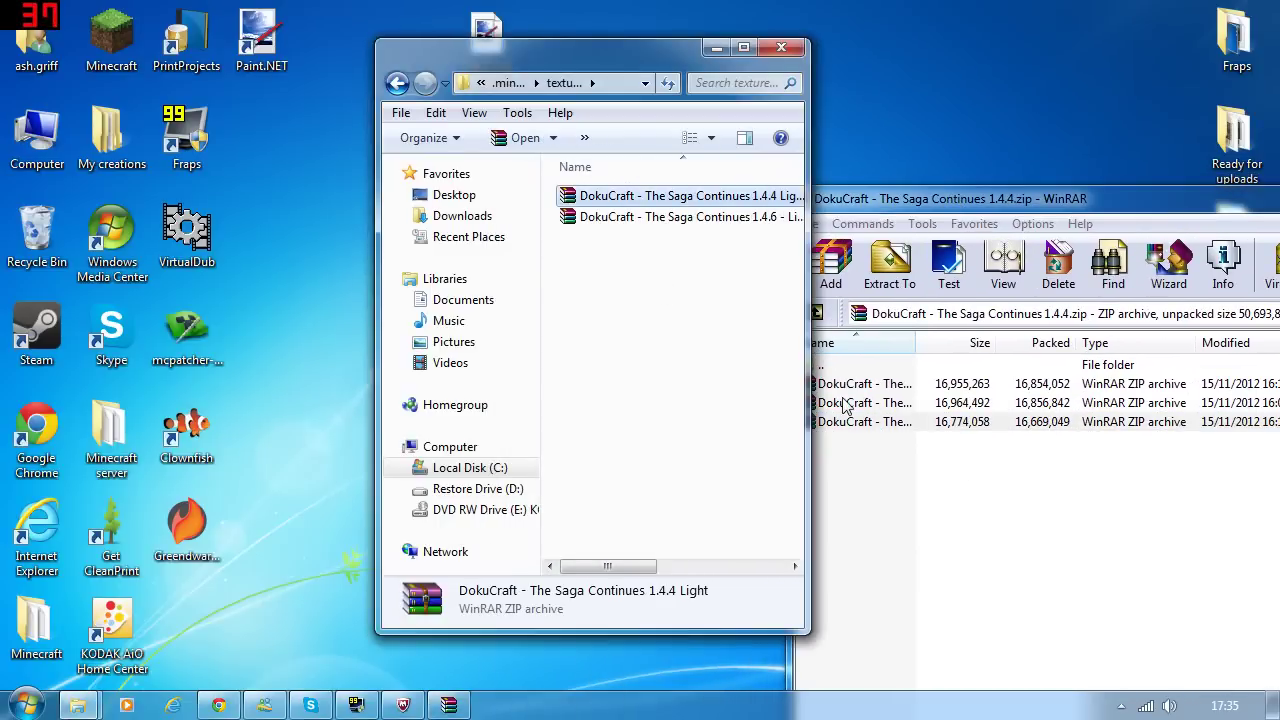
{"action": "left_click_drag", "start_coordinate": [862, 403], "coordinate": [720, 342]}
{"action": "left_click_drag", "start_coordinate": [905, 386], "coordinate": [757, 343]}
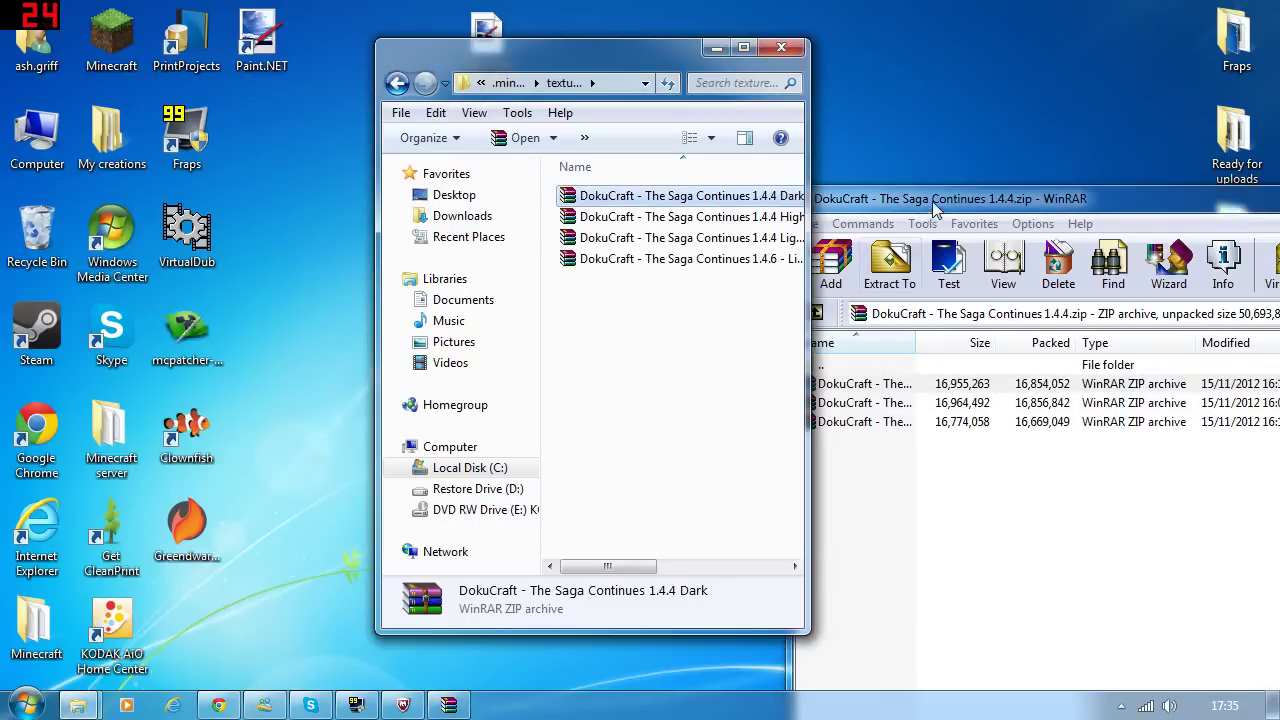
{"action": "mouse_move", "coordinate": [937, 198]}
{"action": "left_mouse_down"}
{"action": "mouse_move", "coordinate": [914, 190]}
{"action": "mouse_move", "coordinate": [914, 222]}
{"action": "mouse_move", "coordinate": [522, 173]}
{"action": "mouse_move", "coordinate": [185, 151]}
{"action": "left_mouse_up"}
{"action": "left_click", "coordinate": [1067, 145]}
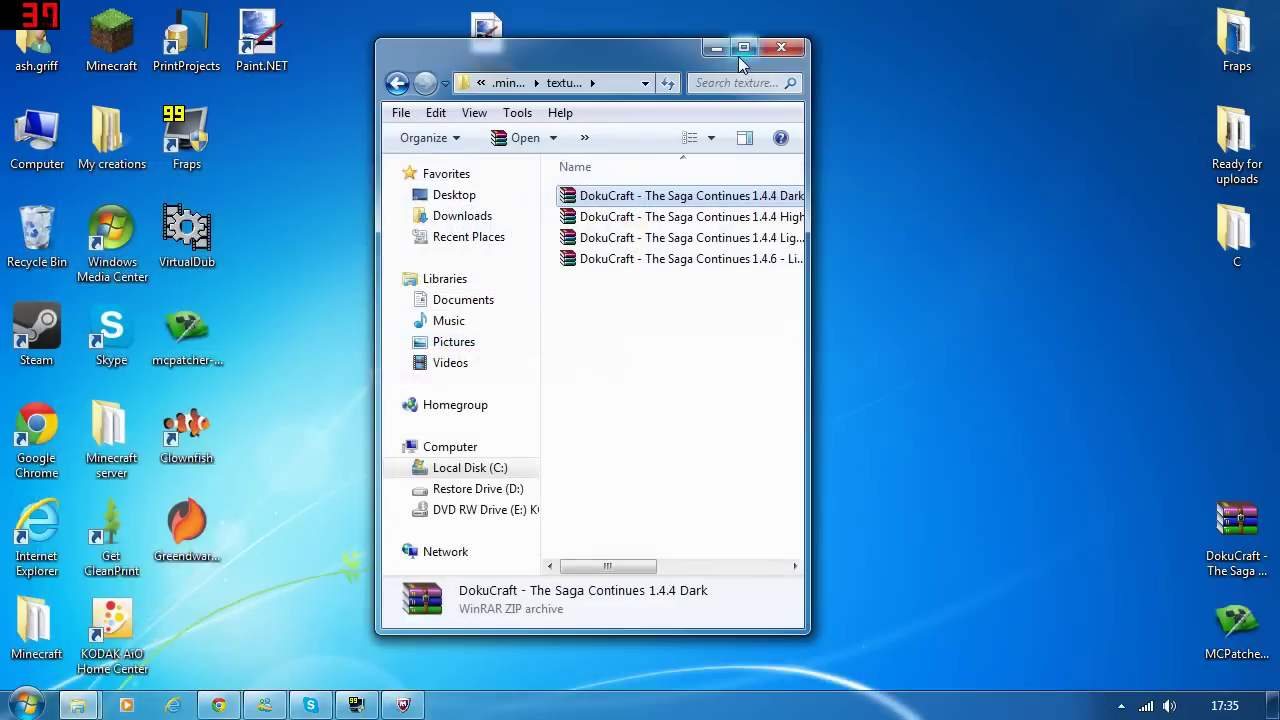
{"action": "double_click", "coordinate": [560, 42]}
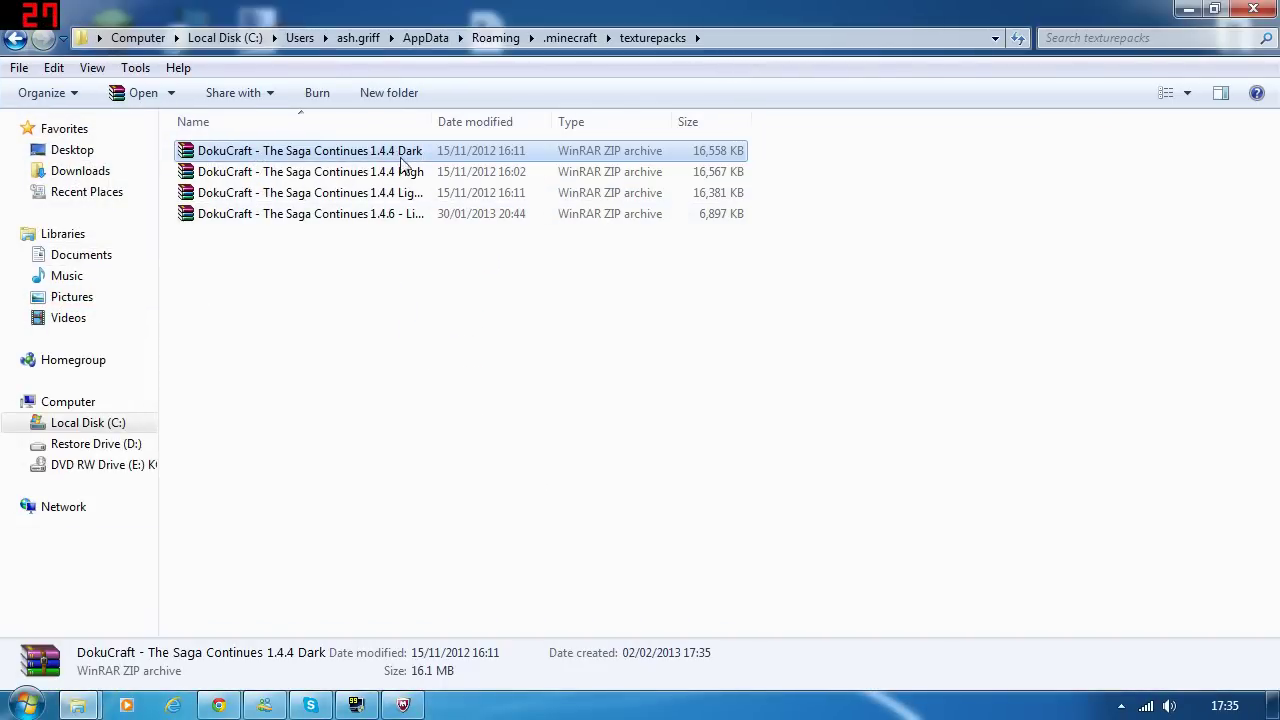
{"action": "left_click", "coordinate": [403, 214]}
{"action": "left_click", "coordinate": [557, 376]}
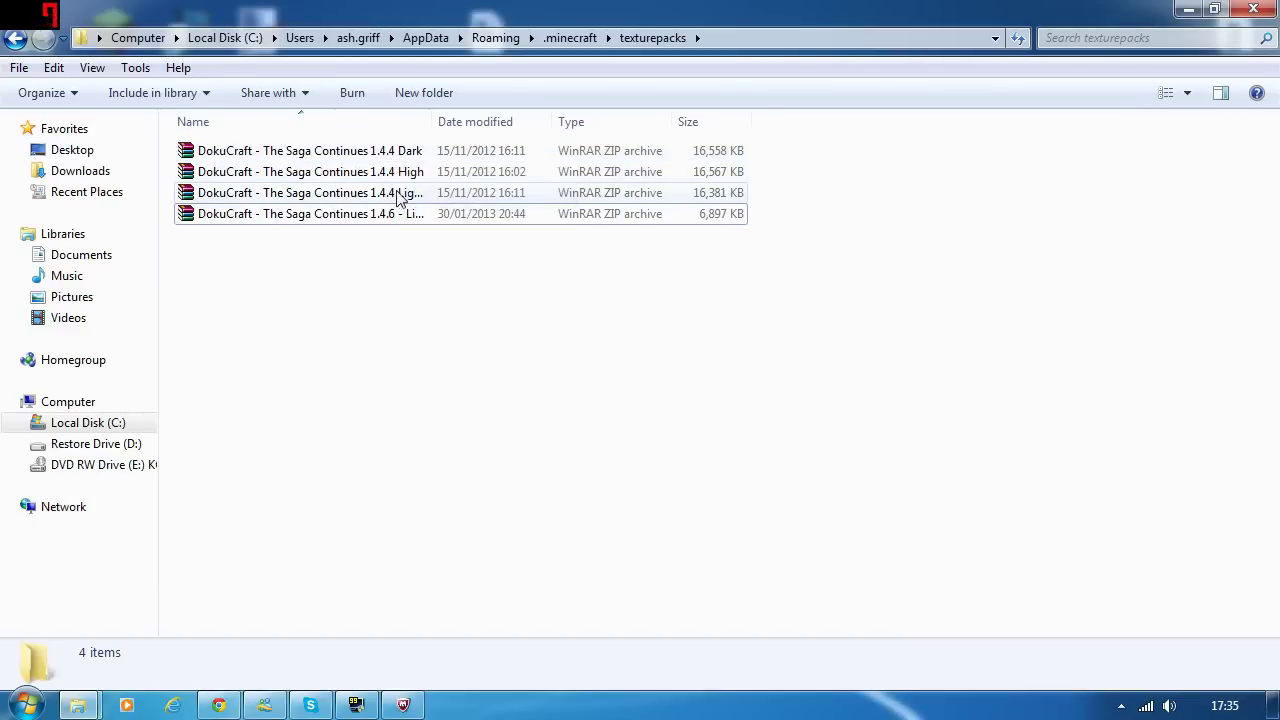
Run MCPatcher 2.4.5_02 from the desktop and patch Minecraft 1.4.7's minecraft.jar with the default mods
{"action": "left_click", "coordinate": [1187, 9]}
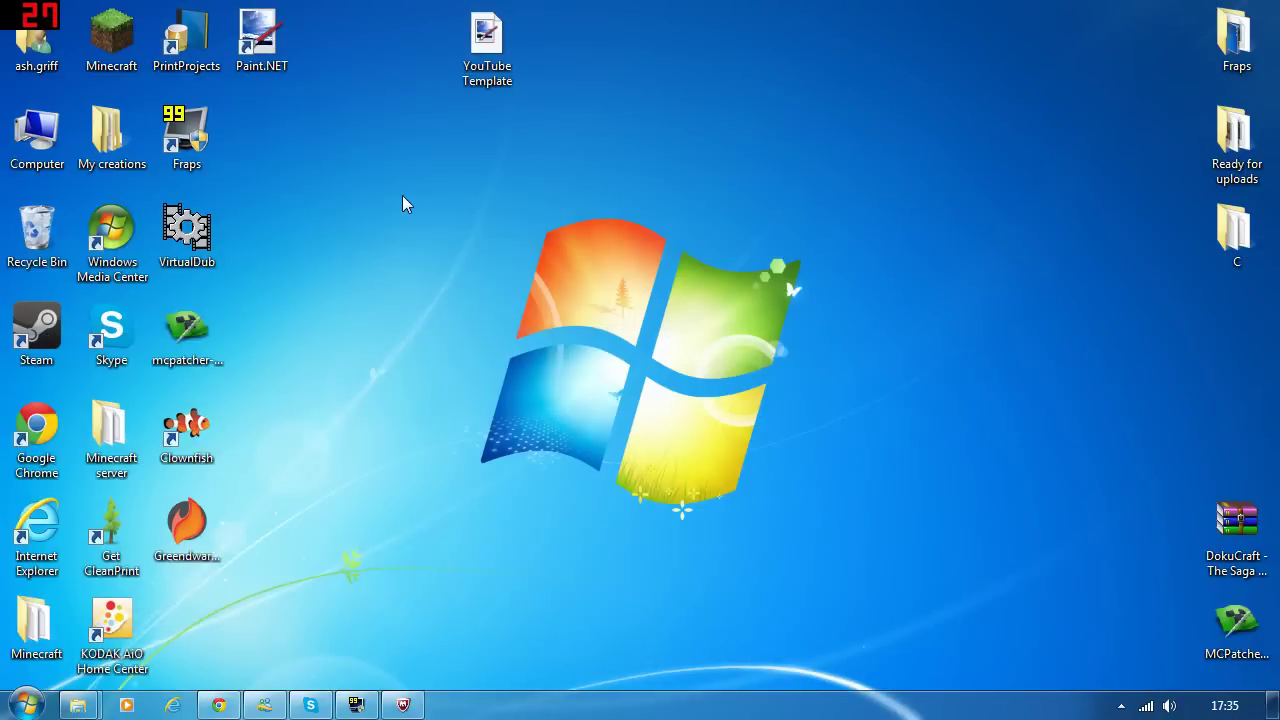
{"action": "double_click", "coordinate": [1236, 624]}
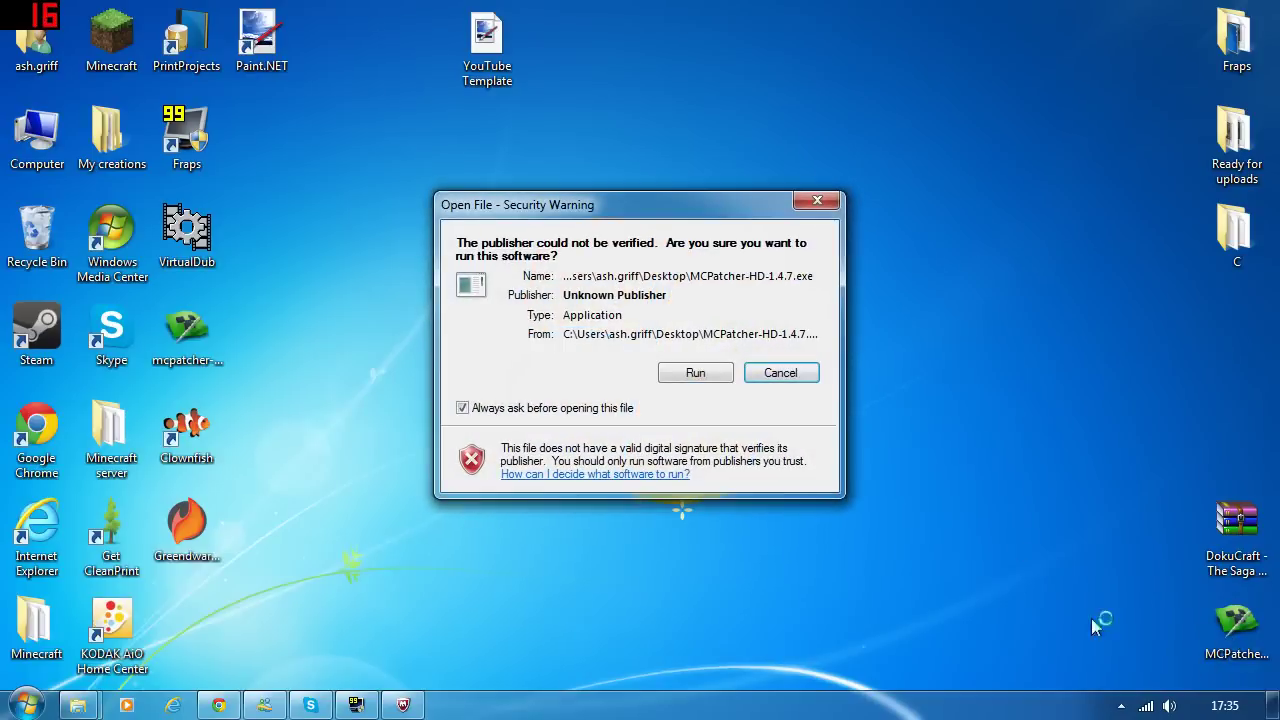
{"action": "left_click", "coordinate": [712, 373]}
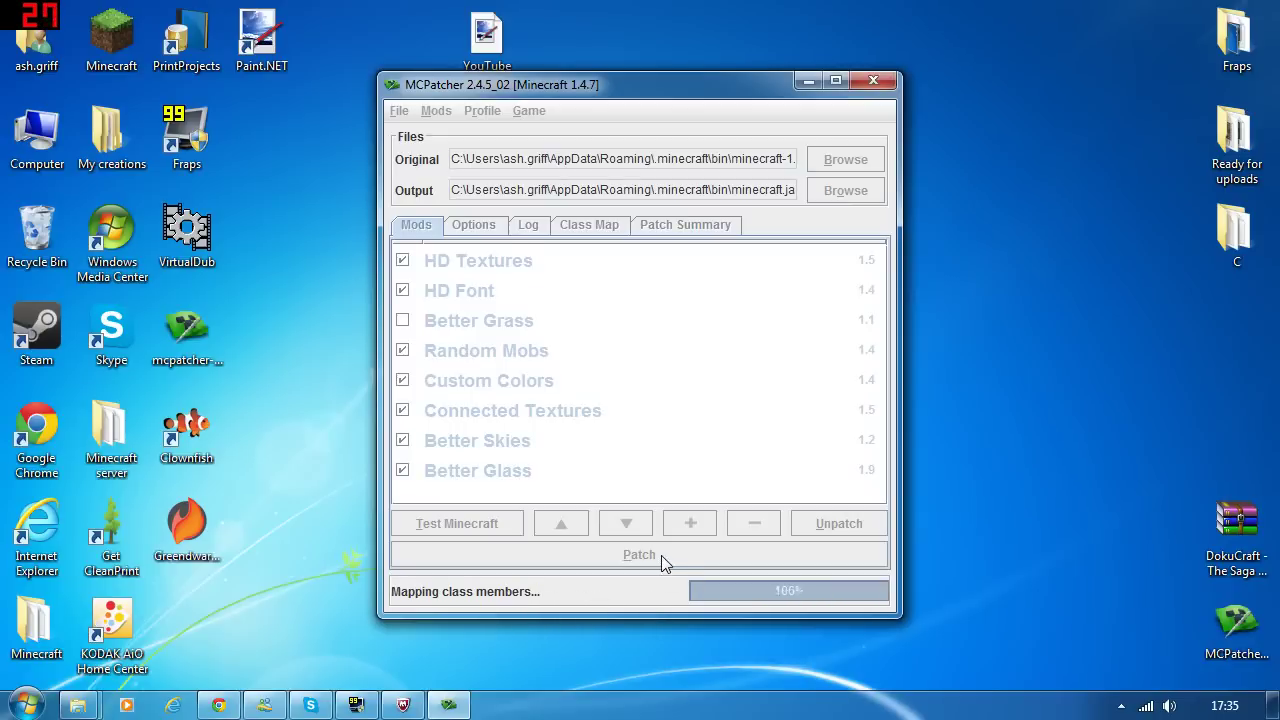
{"action": "left_click", "coordinate": [622, 557]}
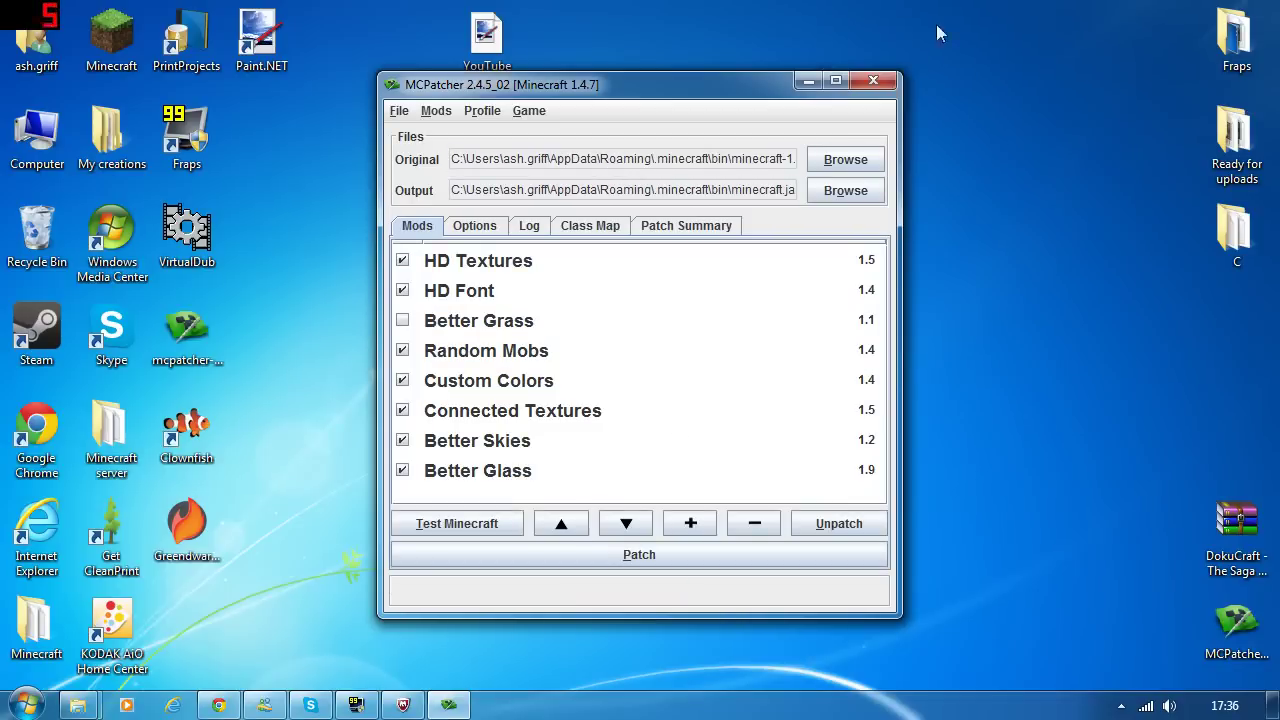
Close MCPatcher, launch Minecraft, log in, and maximize the game window
{"action": "left_click", "coordinate": [873, 81]}
{"action": "double_click", "coordinate": [111, 40]}
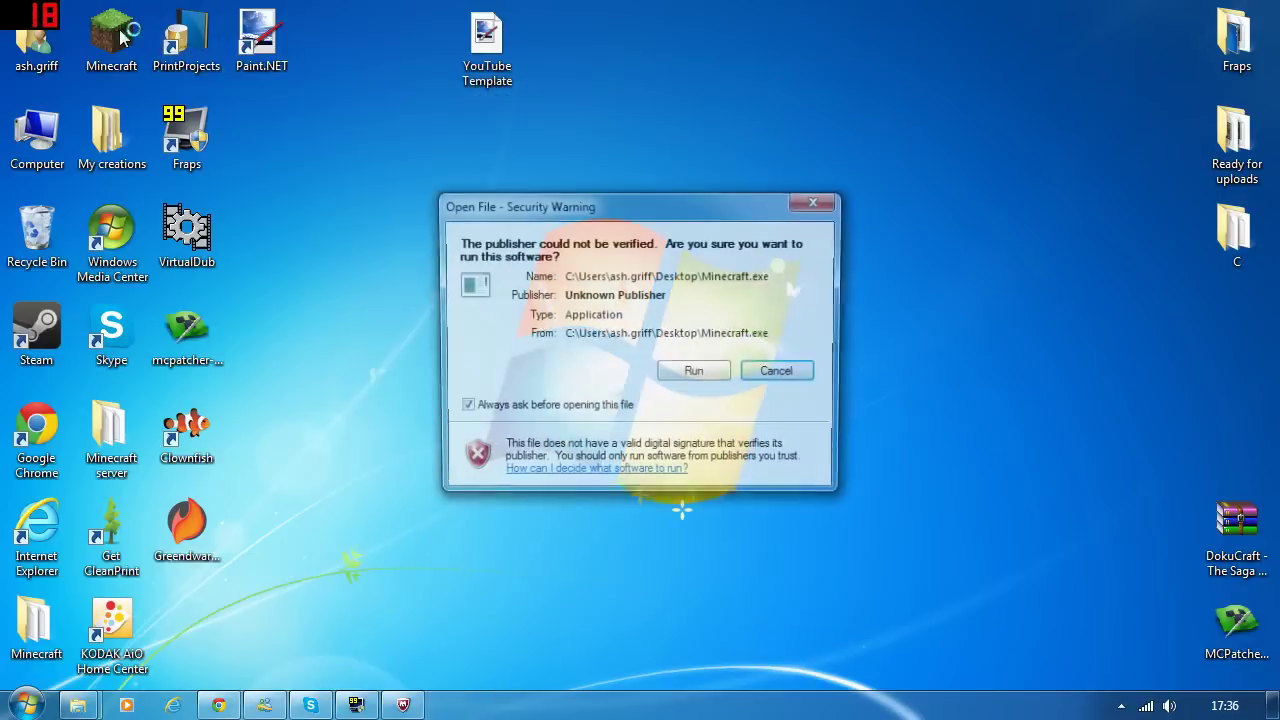
{"action": "left_click", "coordinate": [699, 373]}
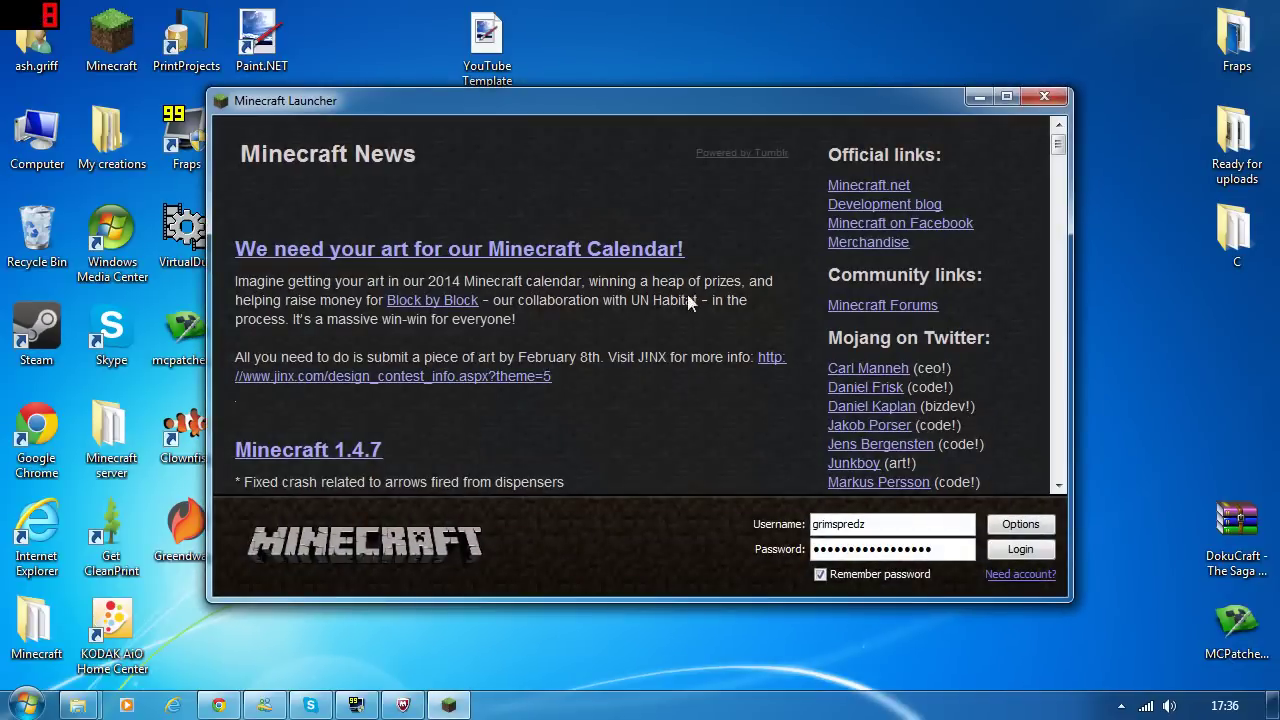
{"action": "left_click", "coordinate": [998, 550]}
{"action": "left_click", "coordinate": [1005, 98]}
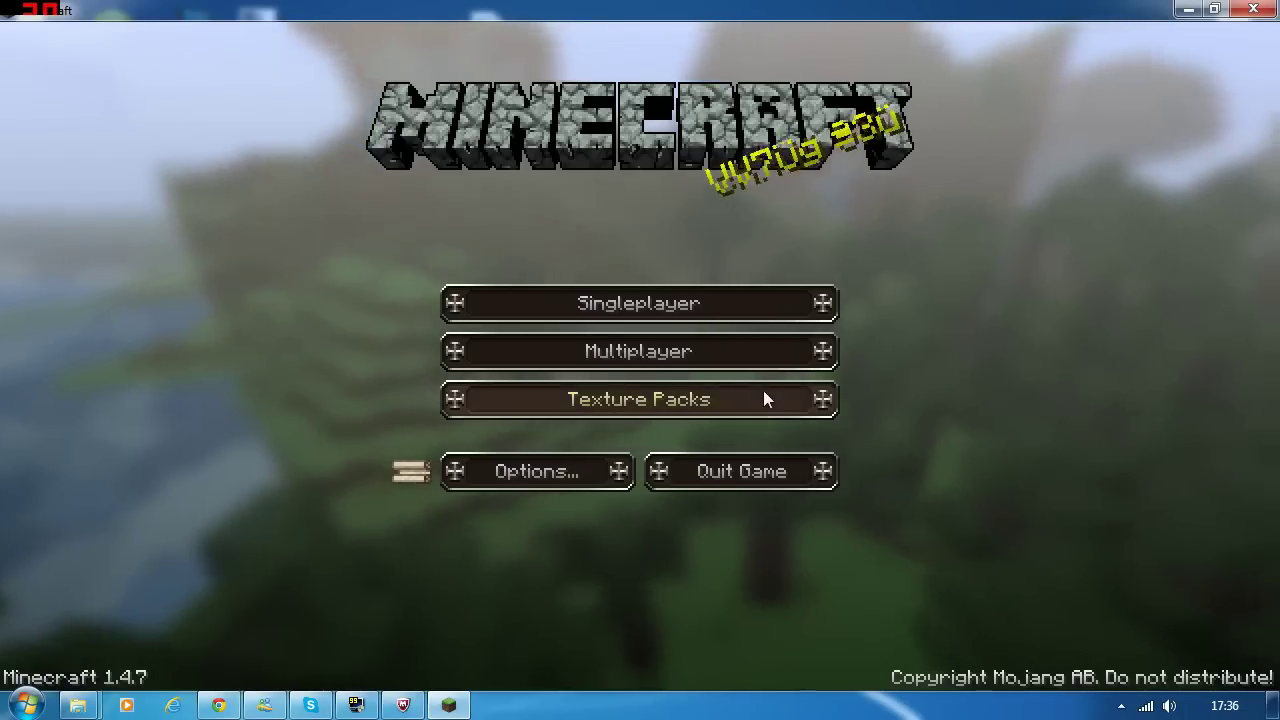
Select DokuCraft 1.4.4 Light in the Texture Packs list
{"action": "left_click", "coordinate": [765, 396]}
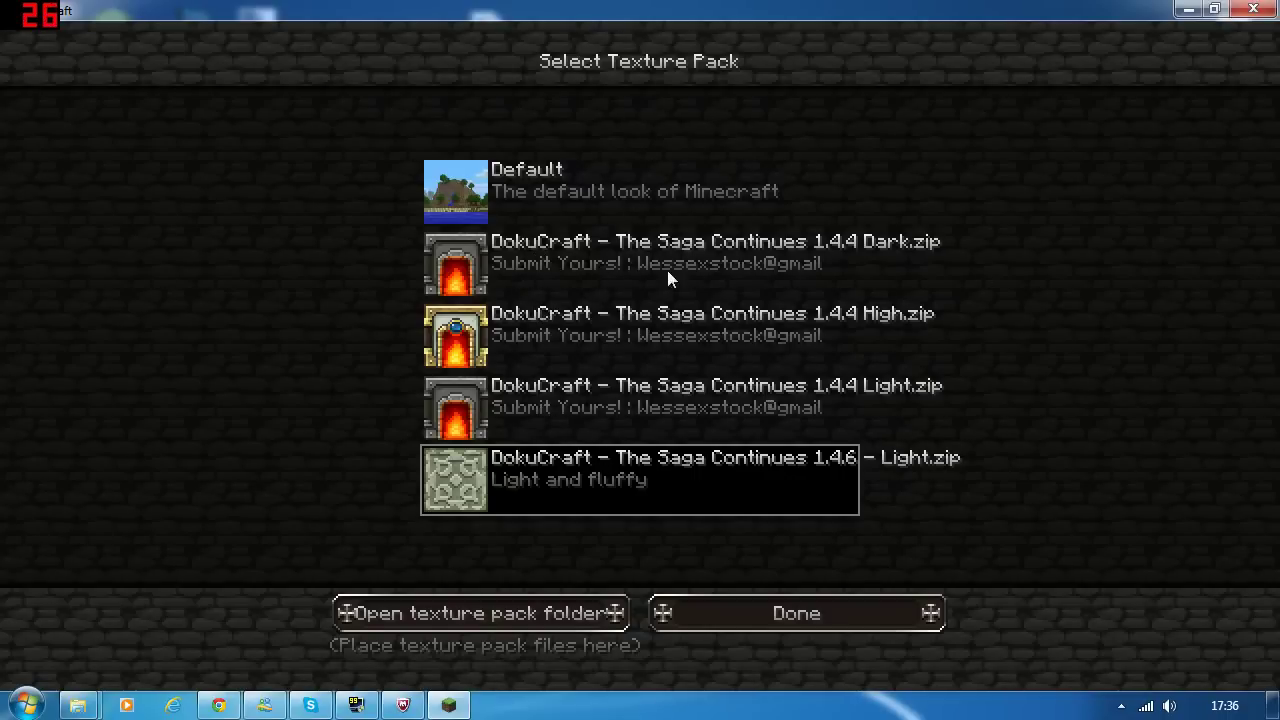
{"action": "left_click", "coordinate": [838, 272]}
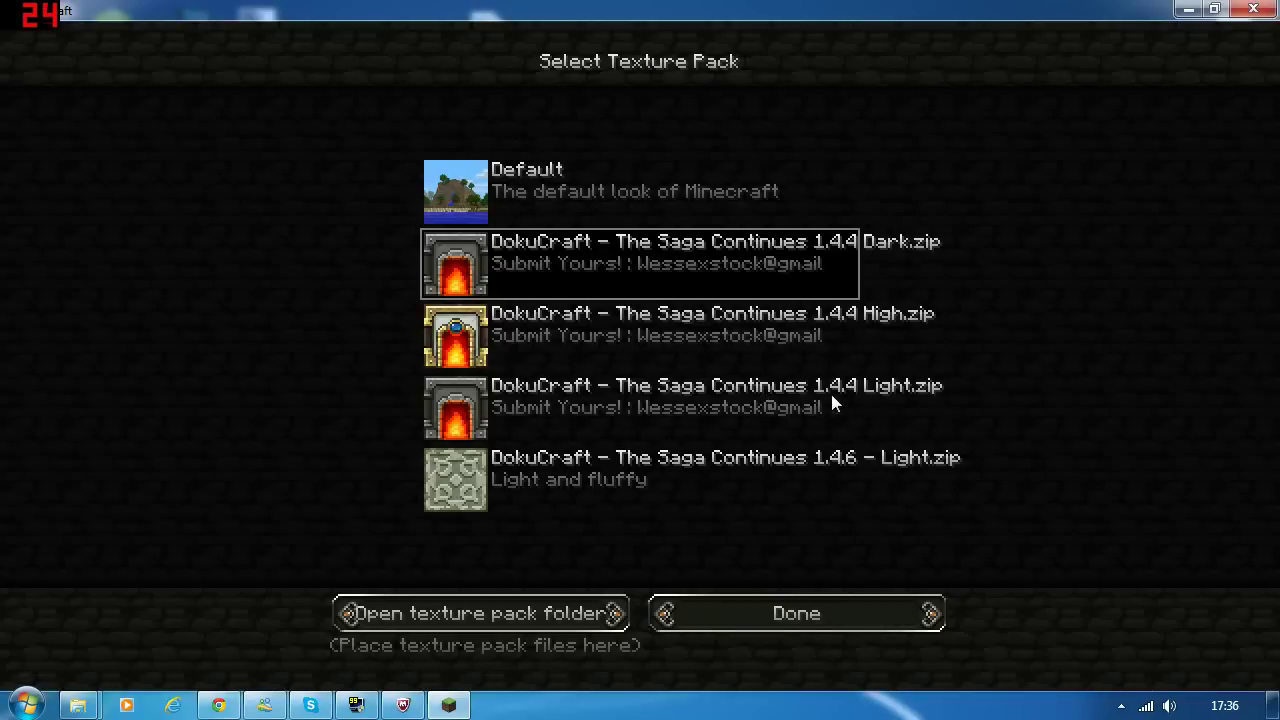
{"action": "left_click", "coordinate": [600, 403]}
Load the Green Dwarf IV singleplayer world and cycle through the stone hoe and stone sword
{"action": "left_click", "coordinate": [781, 611]}
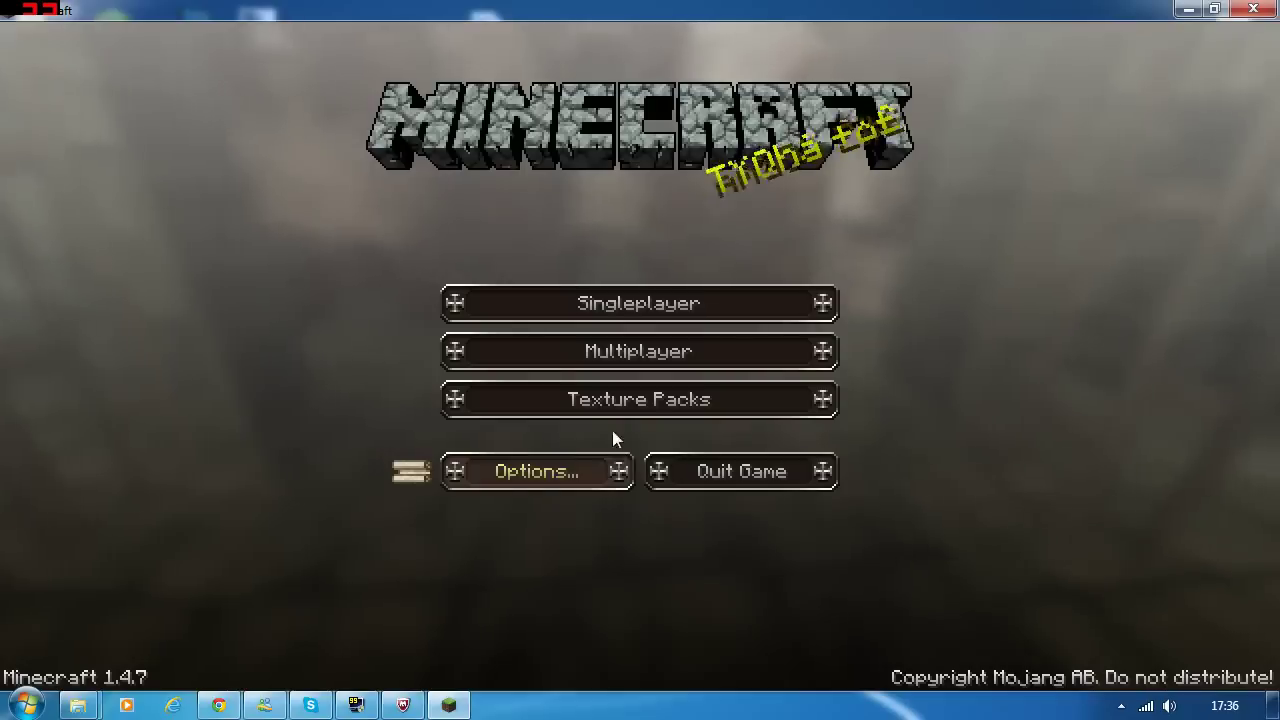
{"action": "left_click", "coordinate": [618, 303]}
{"action": "left_click", "coordinate": [549, 224]}
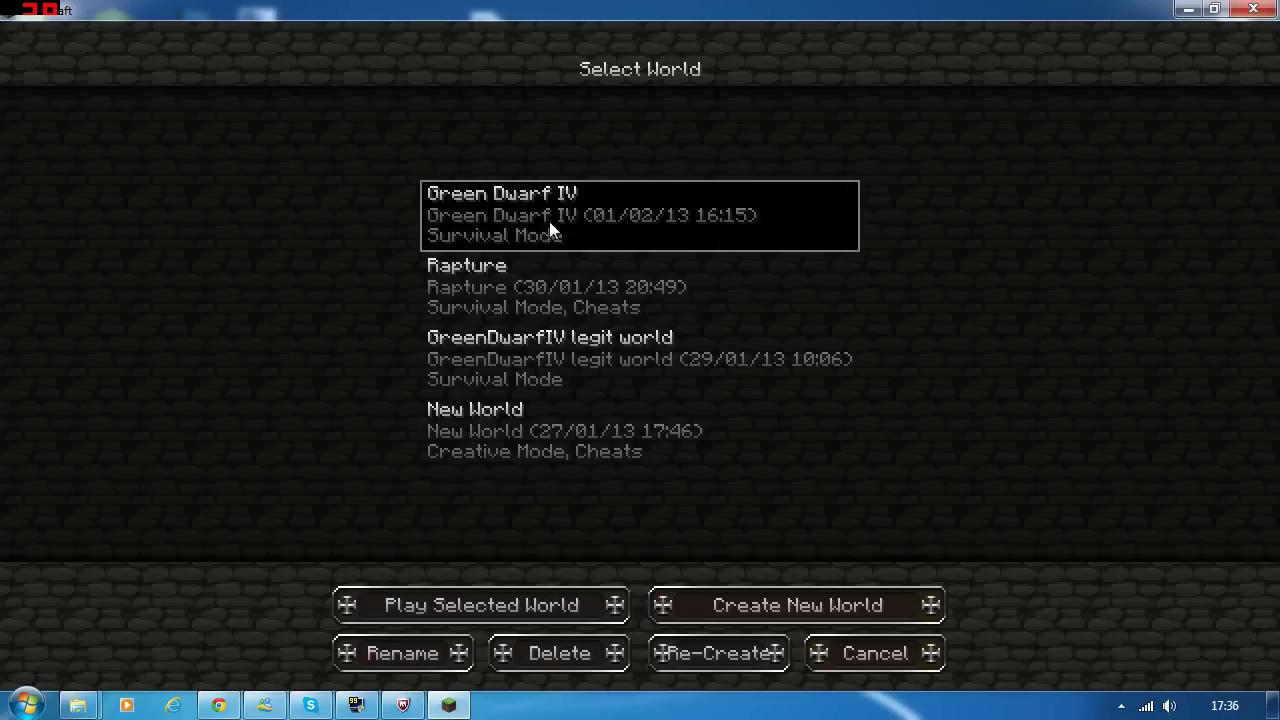
{"action": "left_click", "coordinate": [512, 592]}
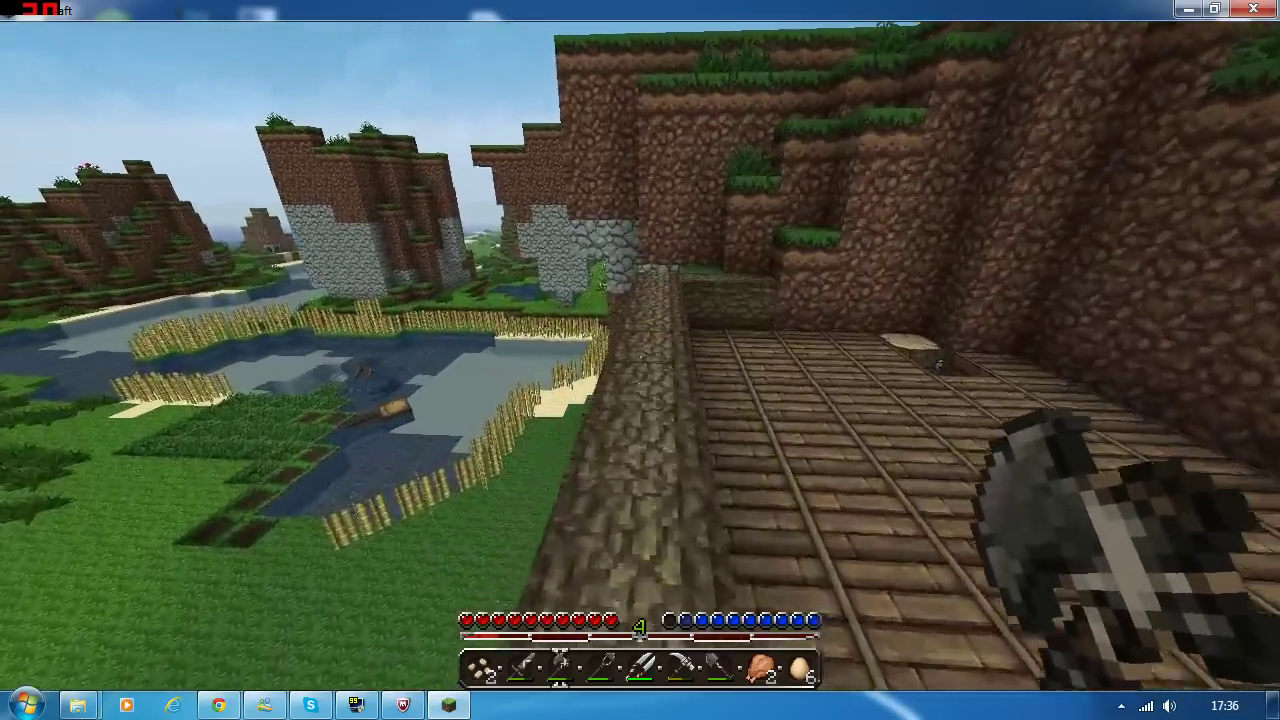
{"action": "key", "text": "4"}
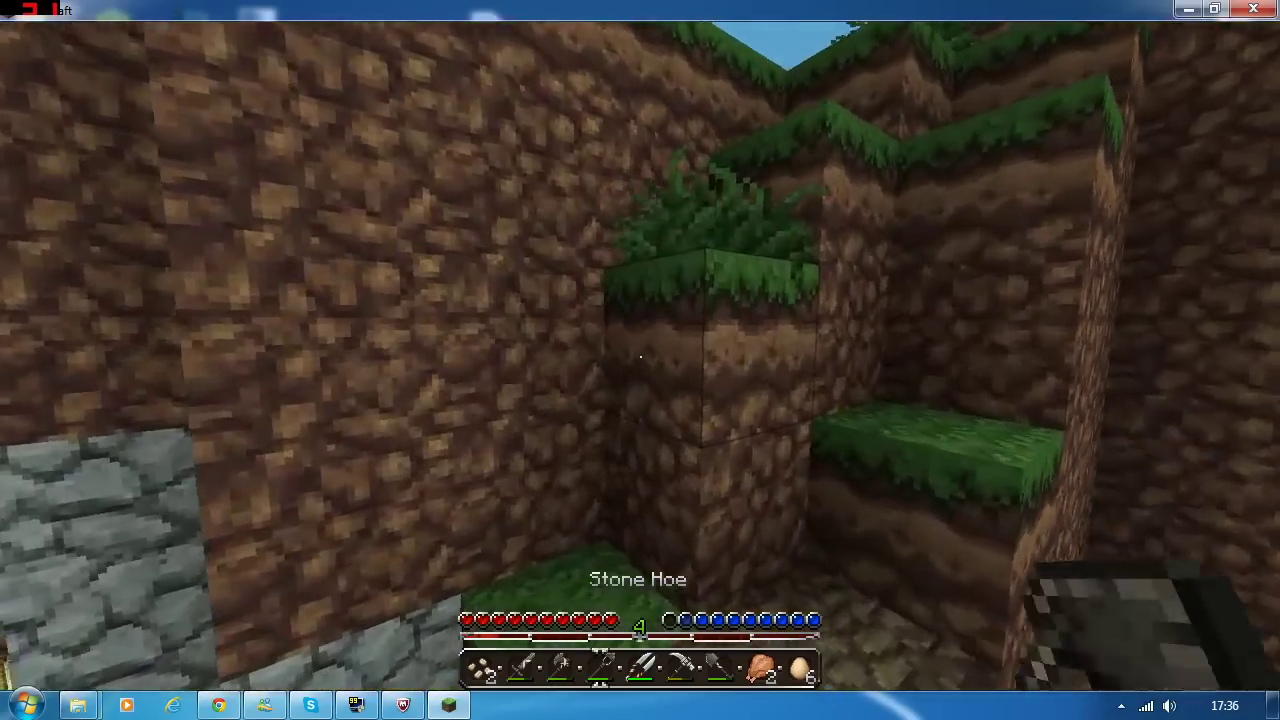
{"action": "key", "text": "2"}
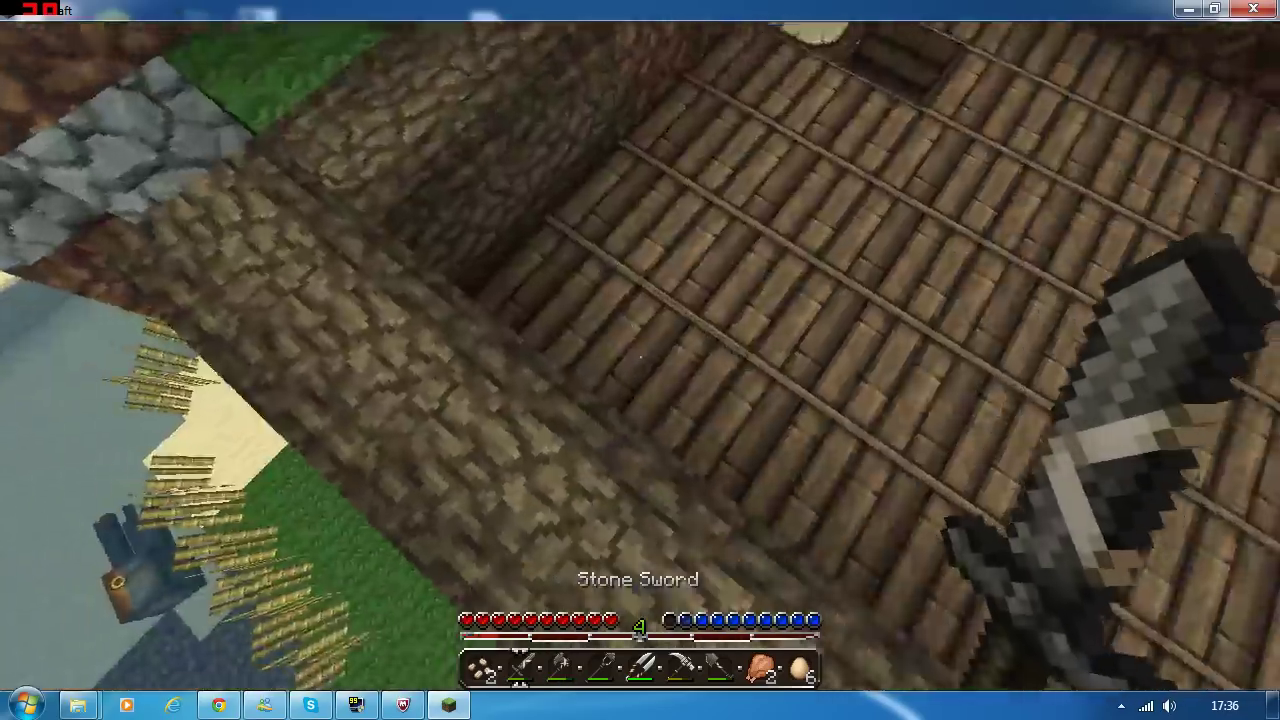